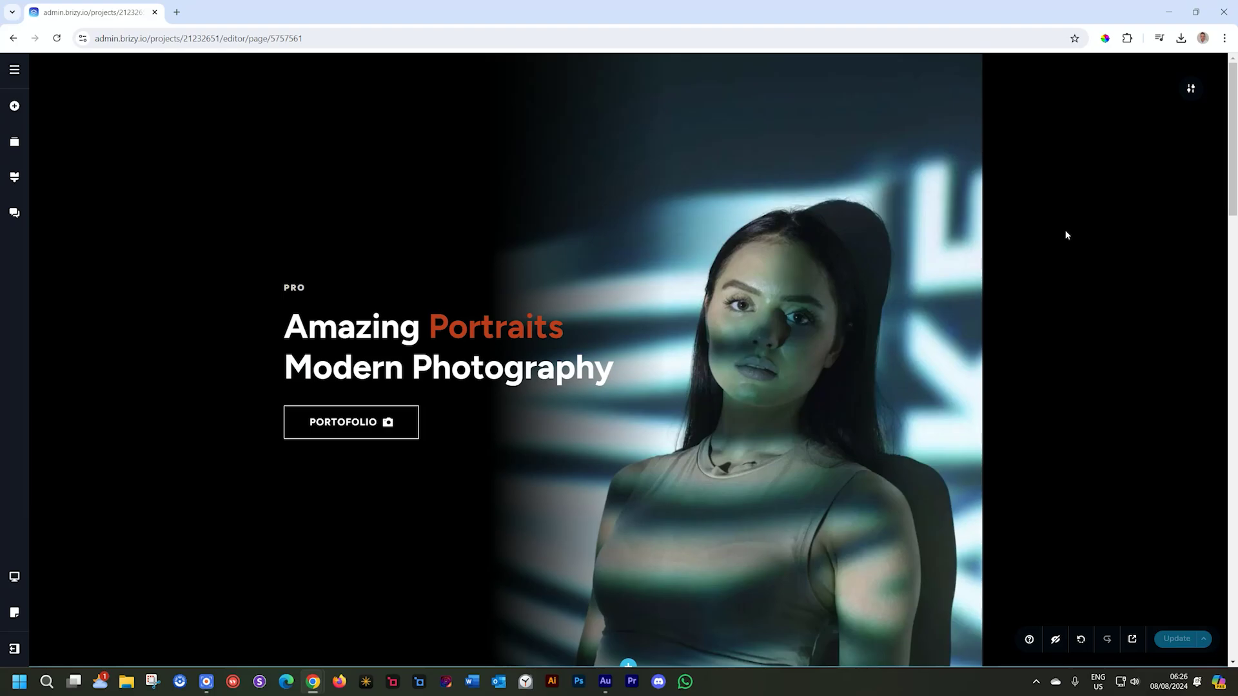
- Add a new Image element below the orange portrait
{"action": "scroll", "coordinate": [1074, 284], "scroll_direction": "down", "scroll_amount": 10}
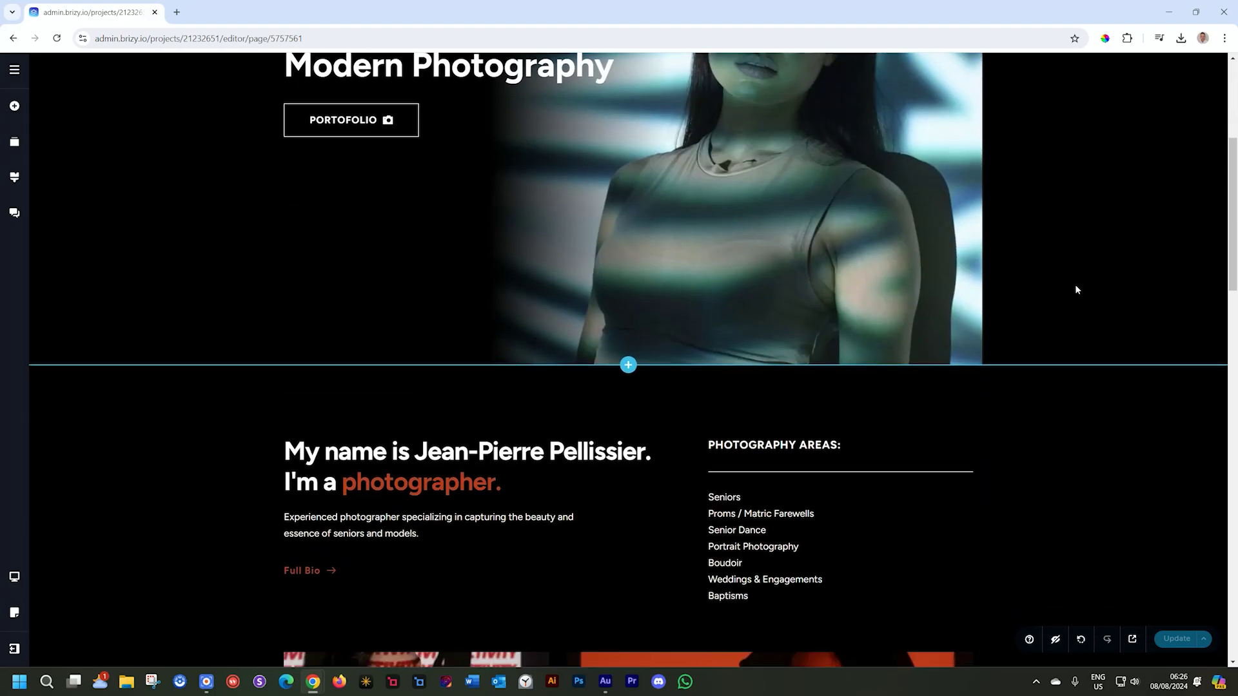
{"action": "scroll", "coordinate": [1076, 290], "scroll_direction": "down", "scroll_amount": 2}
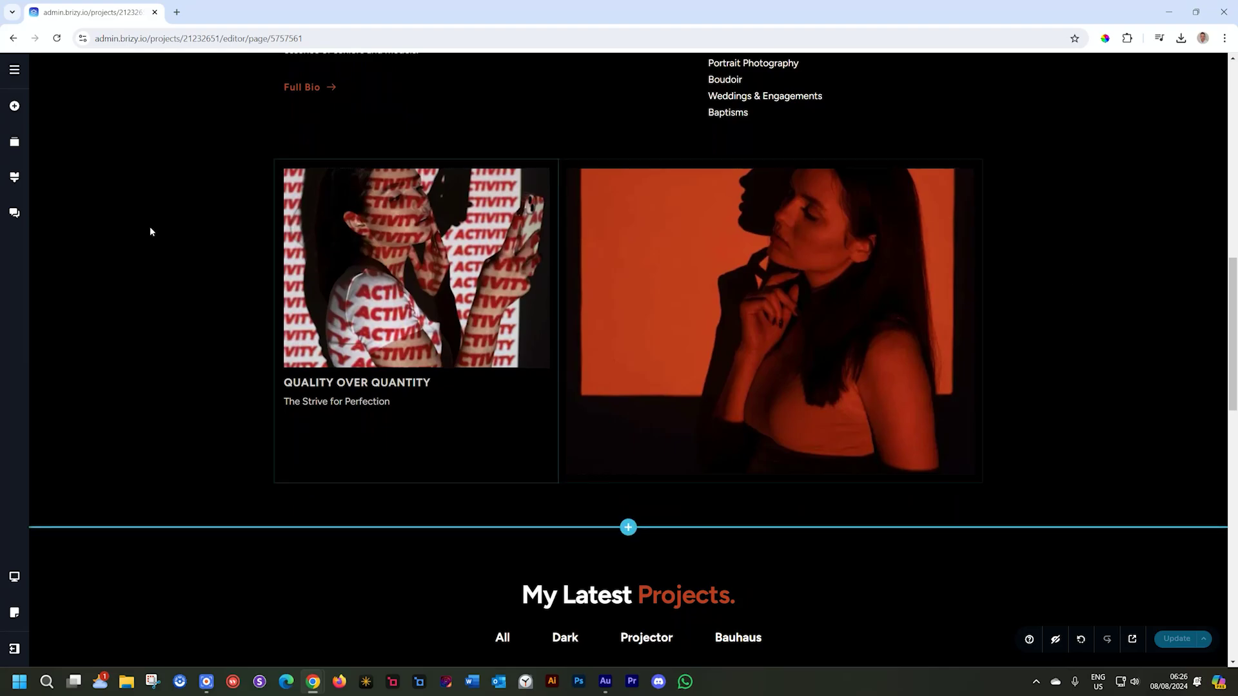
{"action": "left_click", "coordinate": [14, 106]}
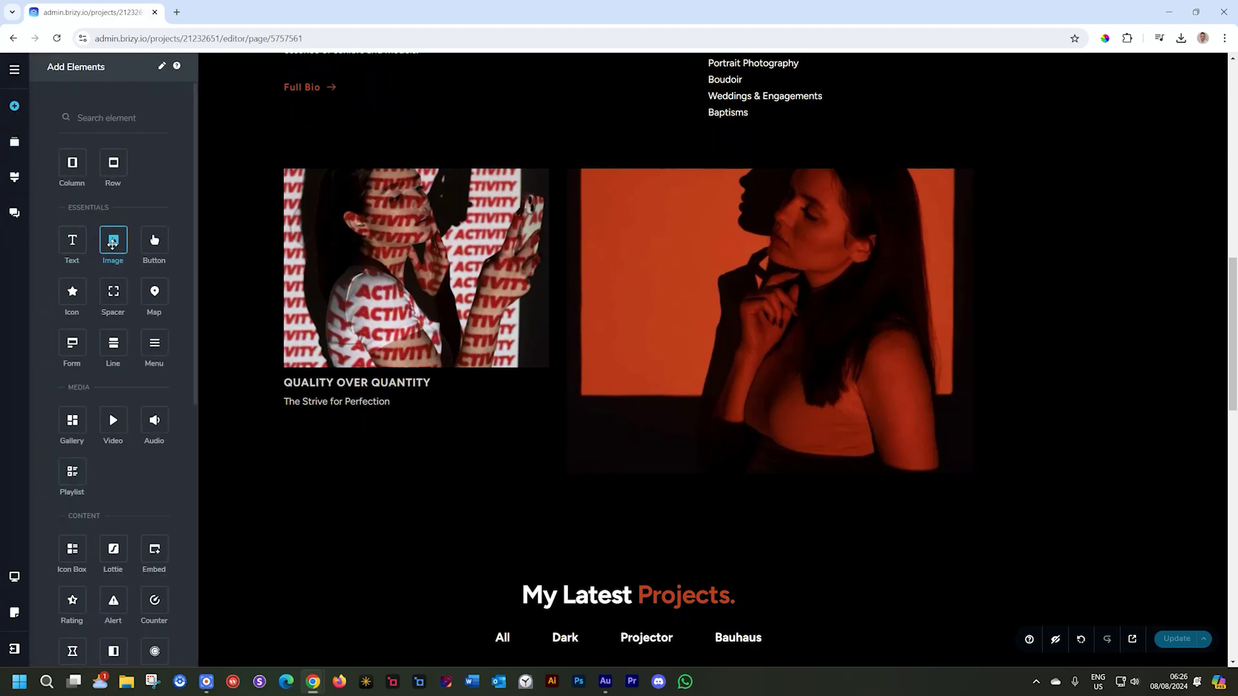
{"action": "mouse_move", "coordinate": [113, 242]}
{"action": "left_mouse_down"}
{"action": "mouse_move", "coordinate": [684, 401]}
{"action": "mouse_move", "coordinate": [713, 471]}
{"action": "left_mouse_up"}
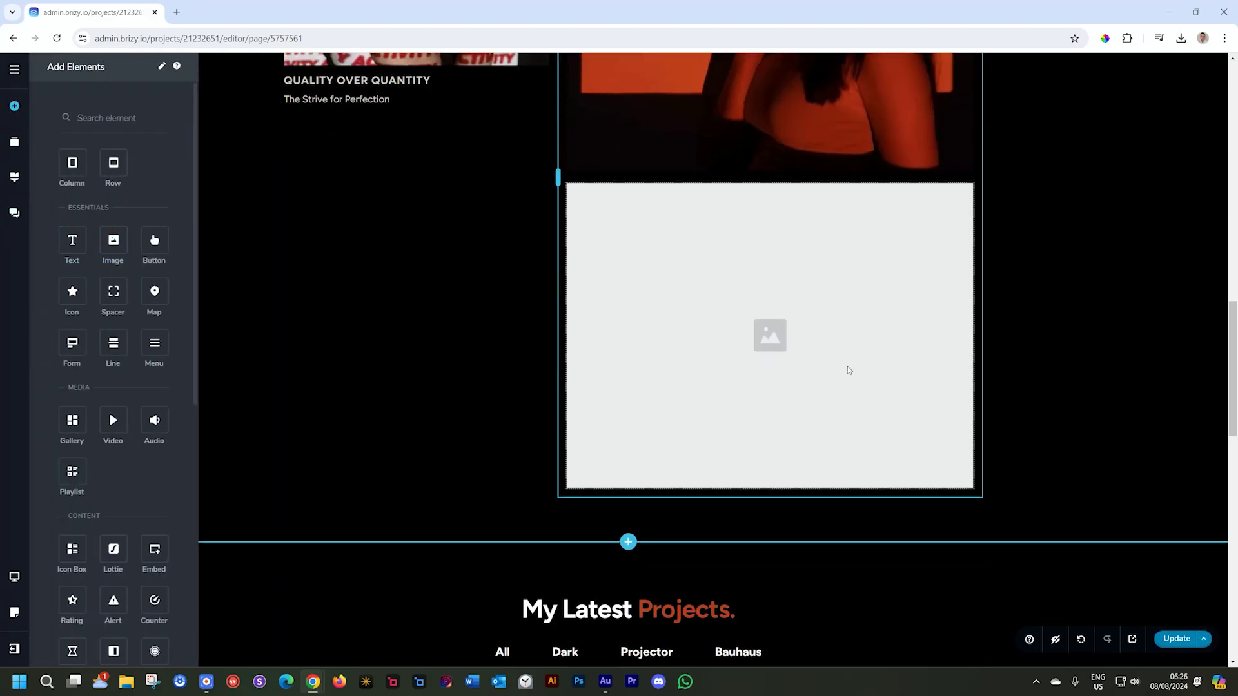
- From the new image block's settings, start uploading a picture through the media library
{"action": "left_click", "coordinate": [822, 343]}
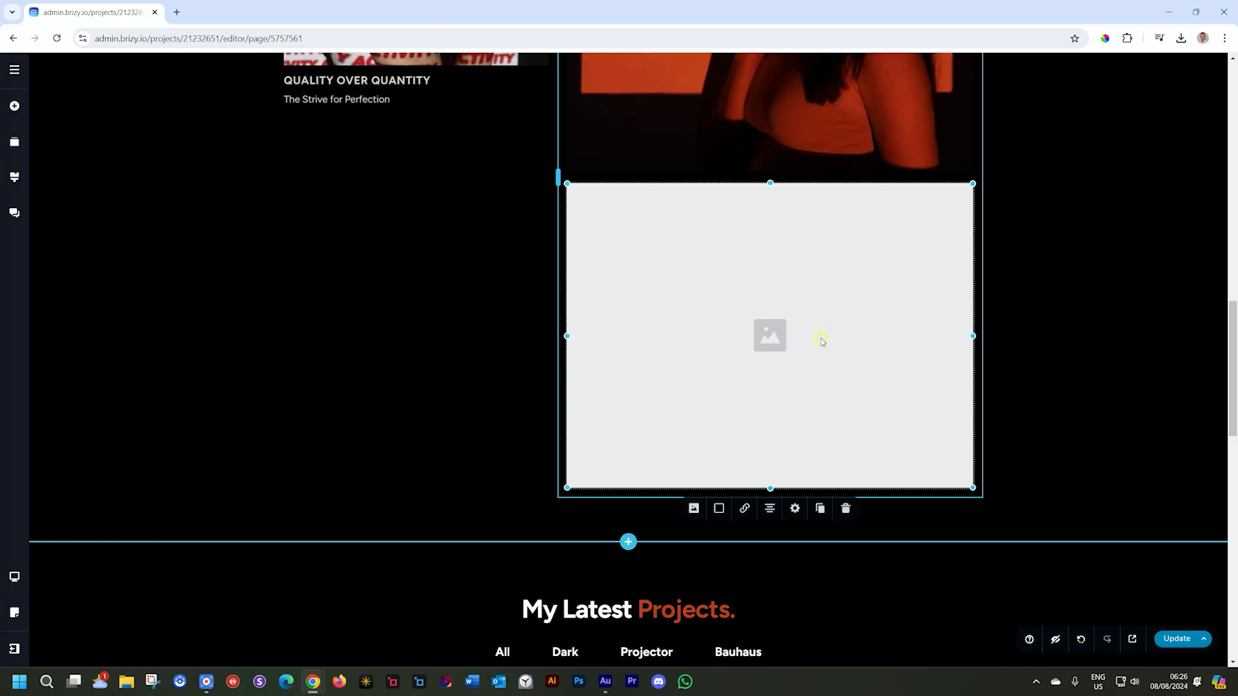
{"action": "left_click", "coordinate": [693, 510]}
{"action": "scroll", "coordinate": [703, 503], "scroll_direction": "down", "scroll_amount": 2}
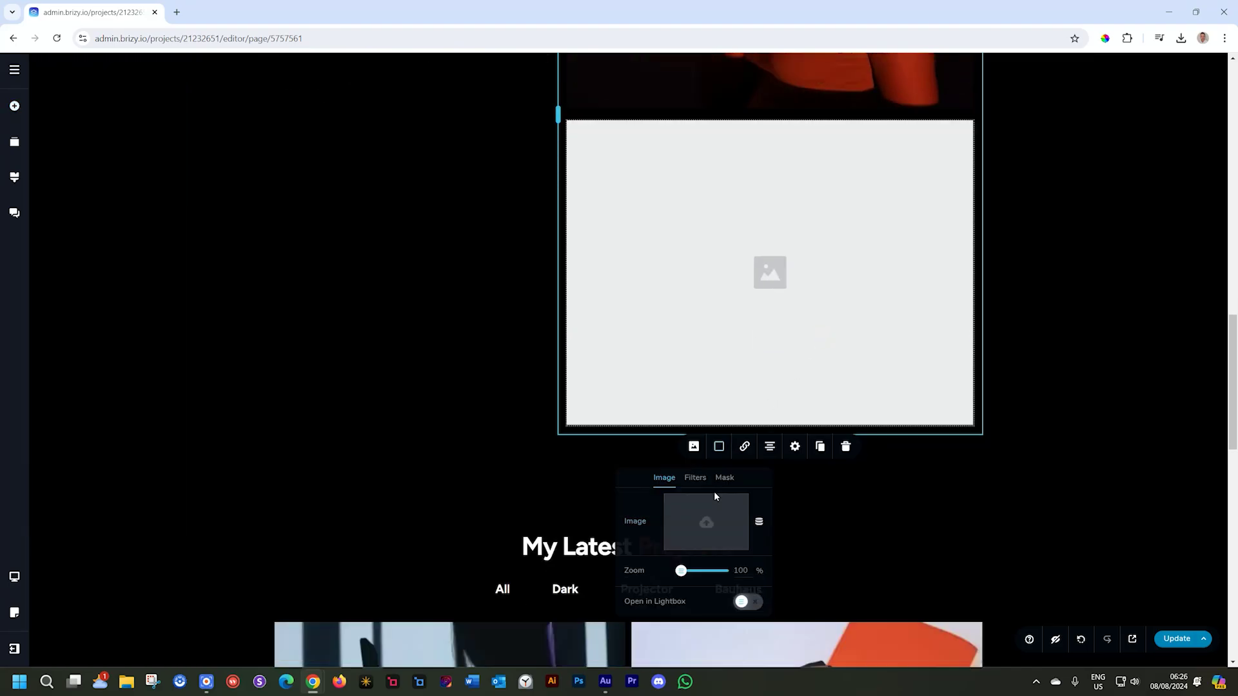
{"action": "left_click", "coordinate": [709, 464]}
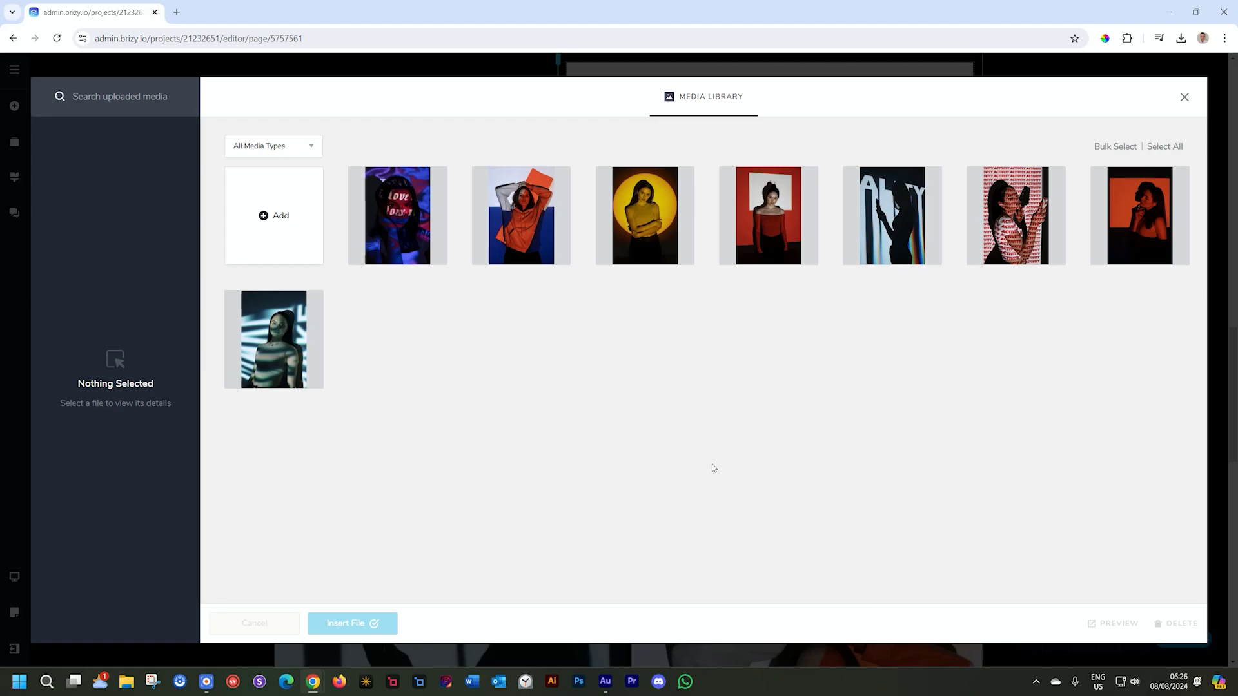
{"action": "left_click", "coordinate": [284, 215]}
- Upload Photo 01 from the Modern Photography folder and pick Photo-01 for the image block
{"action": "double_click", "coordinate": [370, 244]}
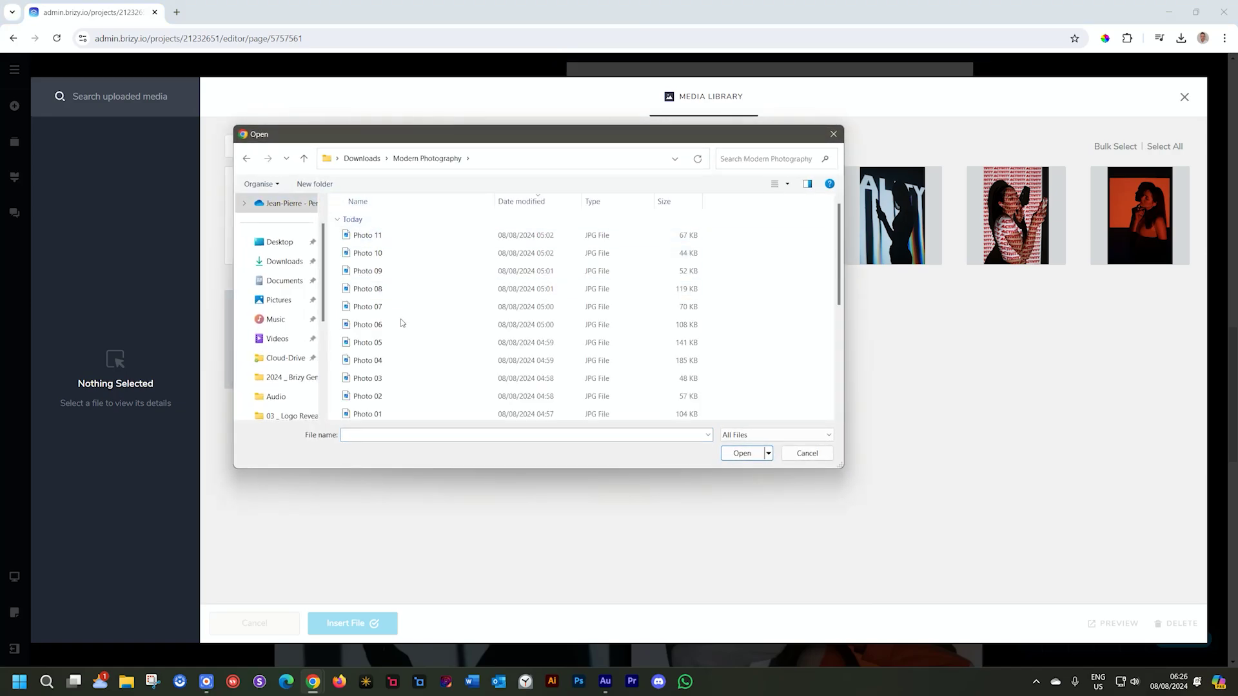
{"action": "left_click", "coordinate": [380, 413]}
{"action": "left_click", "coordinate": [748, 455]}
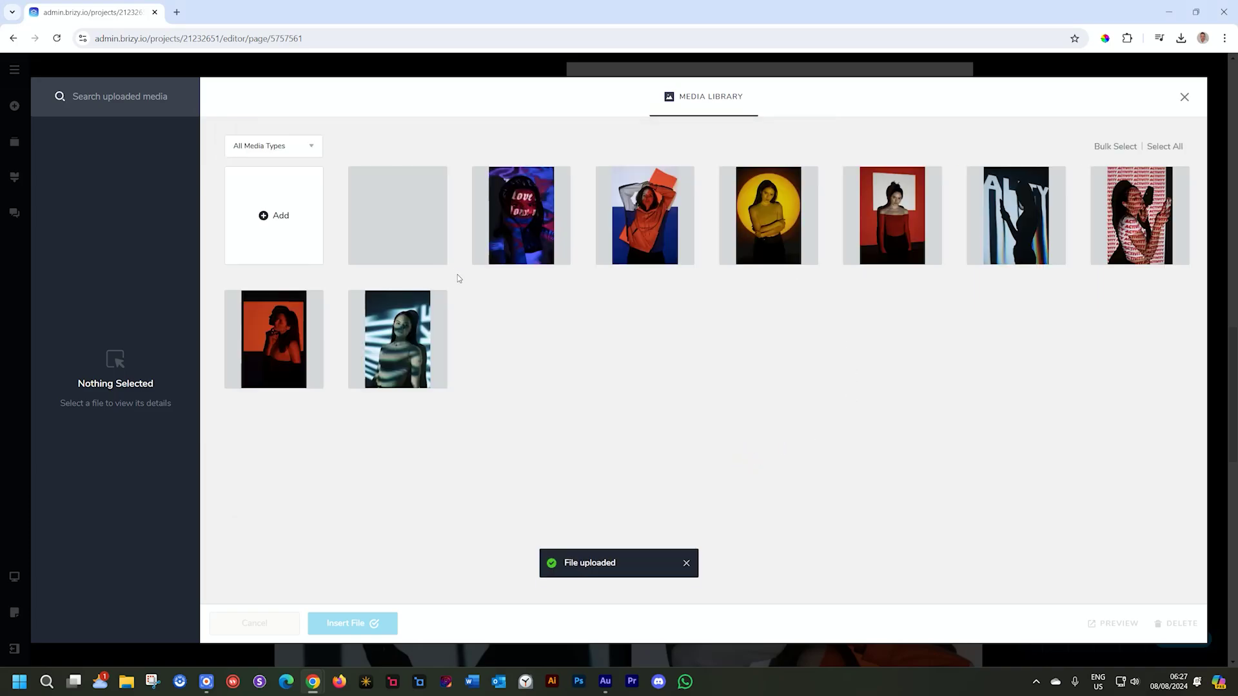
{"action": "left_click", "coordinate": [407, 209]}
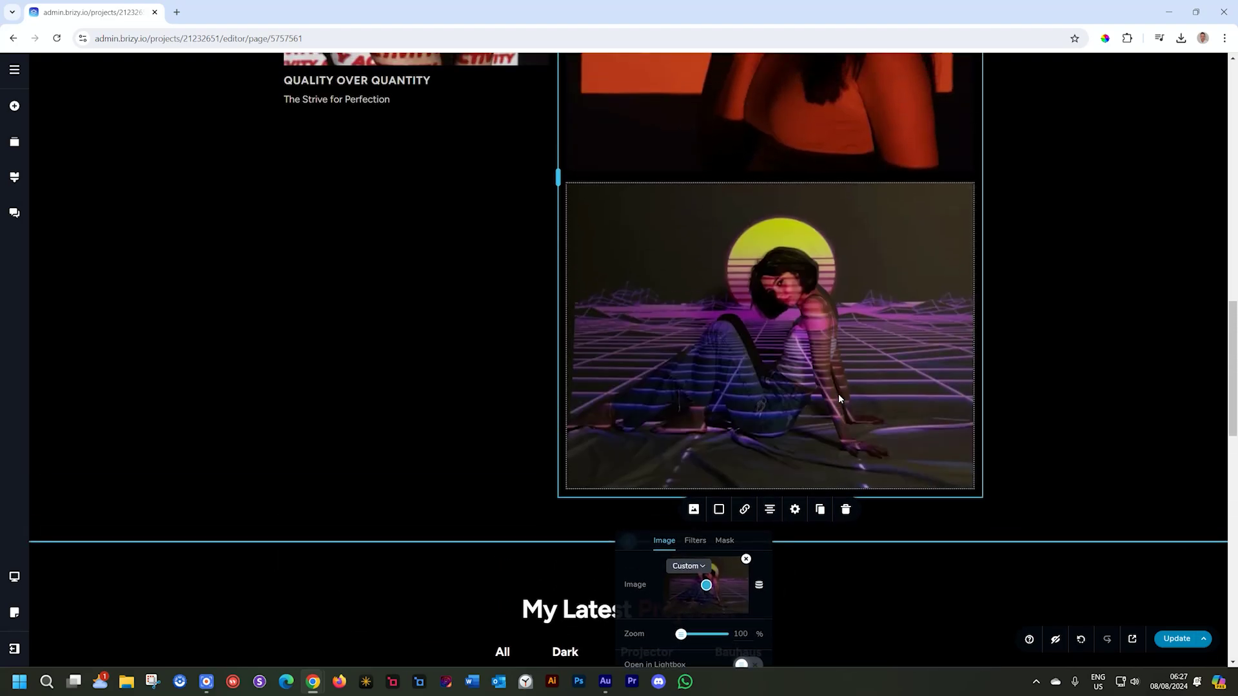
- Change the inserted photo's size from Custom to Original and review its Mask options
{"action": "left_click", "coordinate": [830, 334]}
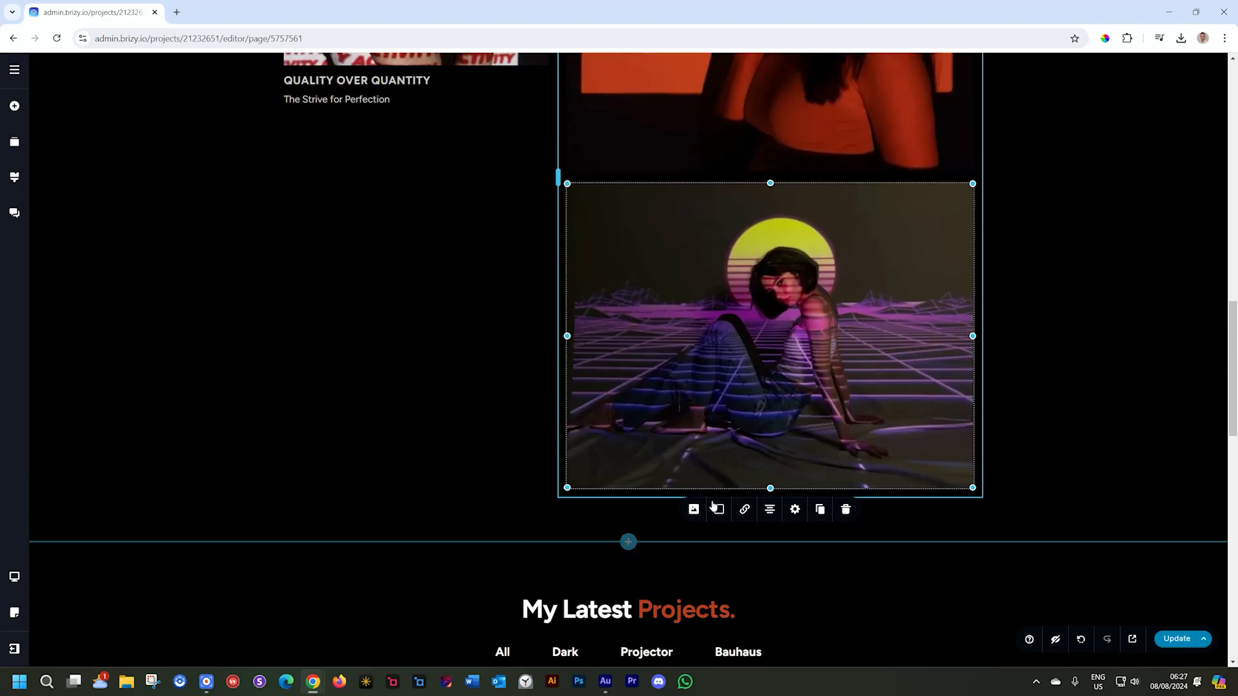
{"action": "left_click", "coordinate": [694, 509]}
{"action": "scroll", "coordinate": [735, 555], "scroll_direction": "down", "scroll_amount": 1}
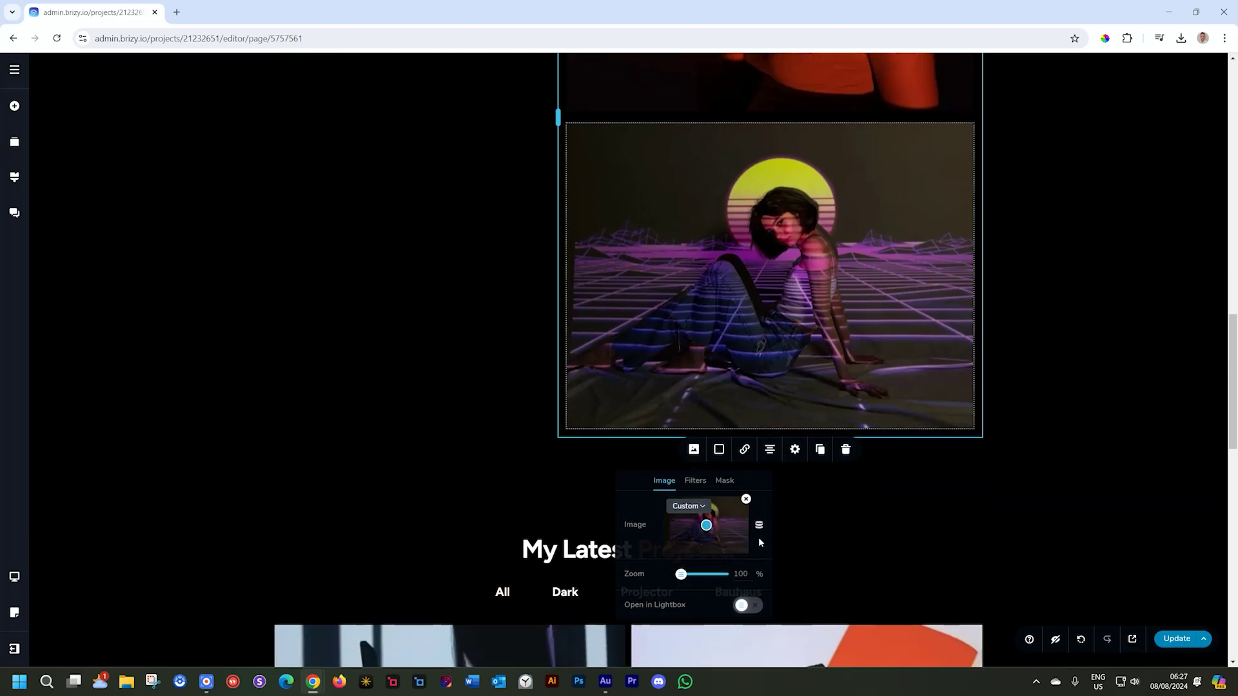
{"action": "left_click", "coordinate": [692, 507]}
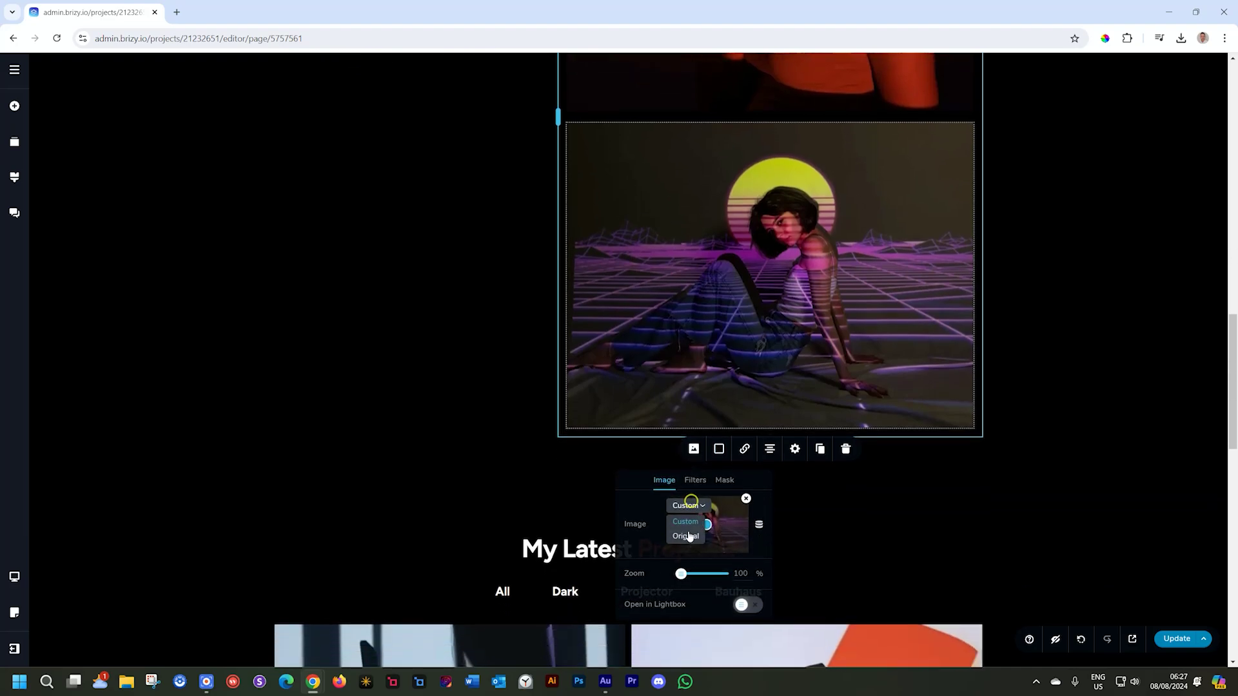
{"action": "left_click", "coordinate": [688, 535]}
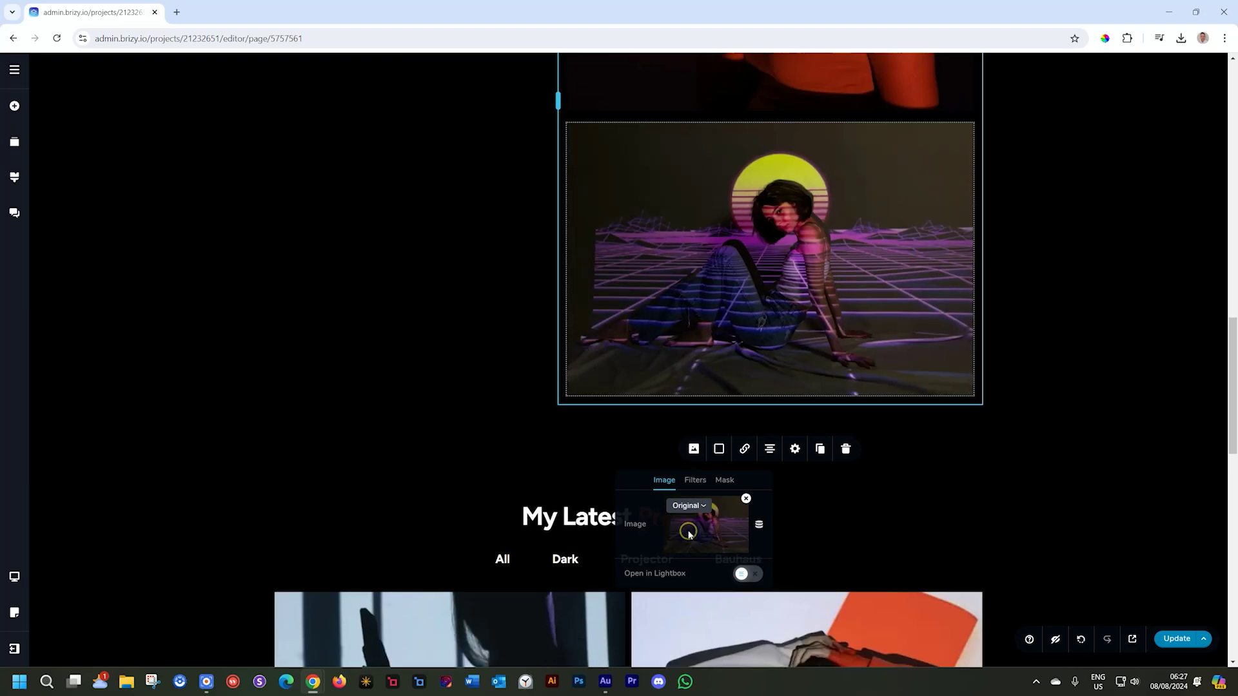
{"action": "left_click", "coordinate": [725, 481]}
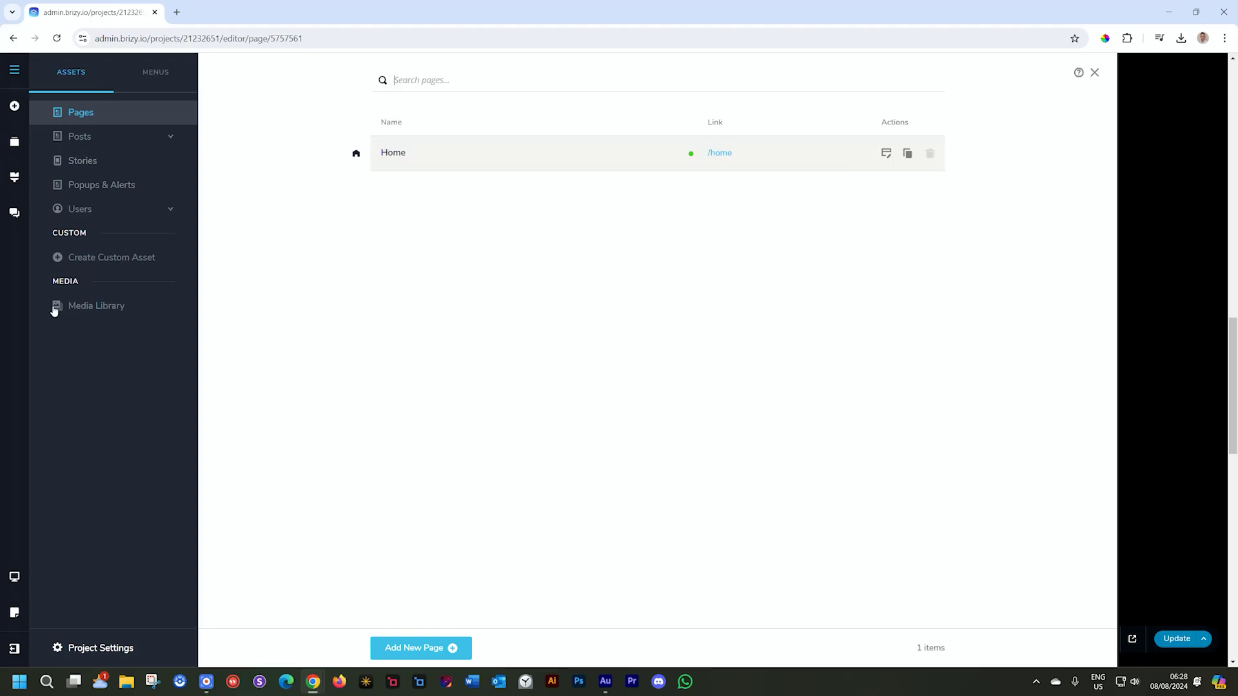
- Browse the media library's search and type filter, and preview 03-Gallery-1 at full size
{"action": "left_click", "coordinate": [96, 308]}
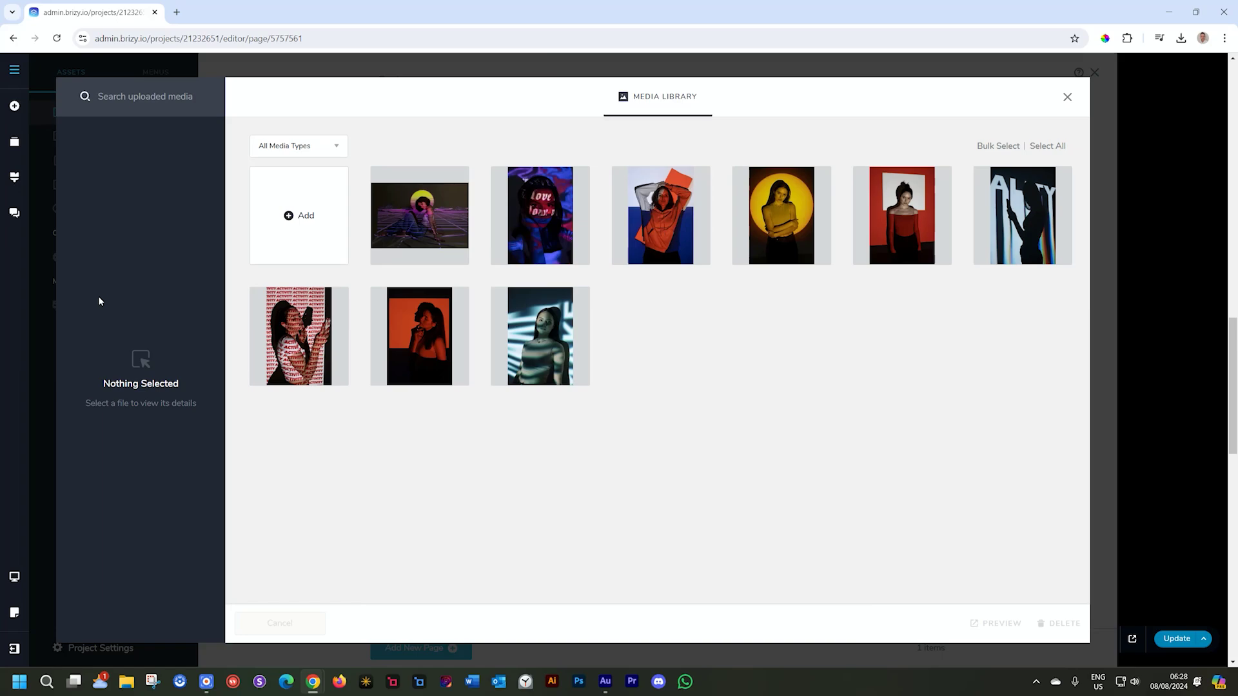
{"action": "left_click", "coordinate": [158, 99]}
{"action": "left_click", "coordinate": [332, 151]}
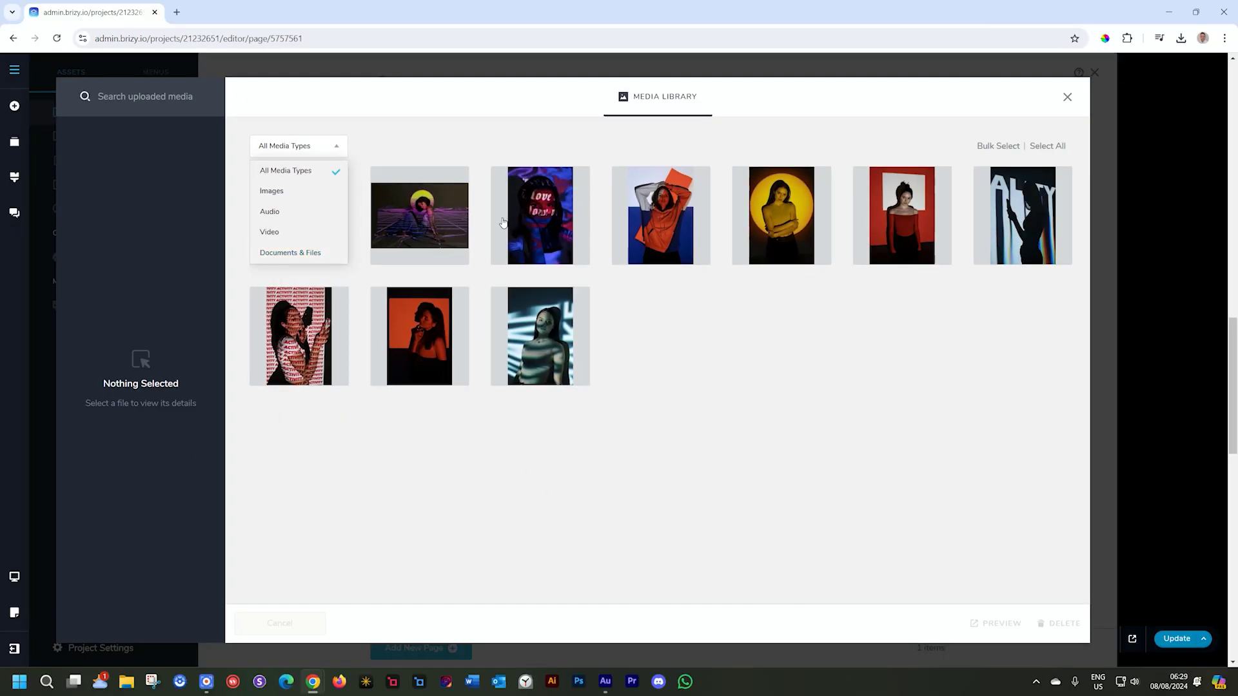
{"action": "left_click", "coordinate": [914, 259]}
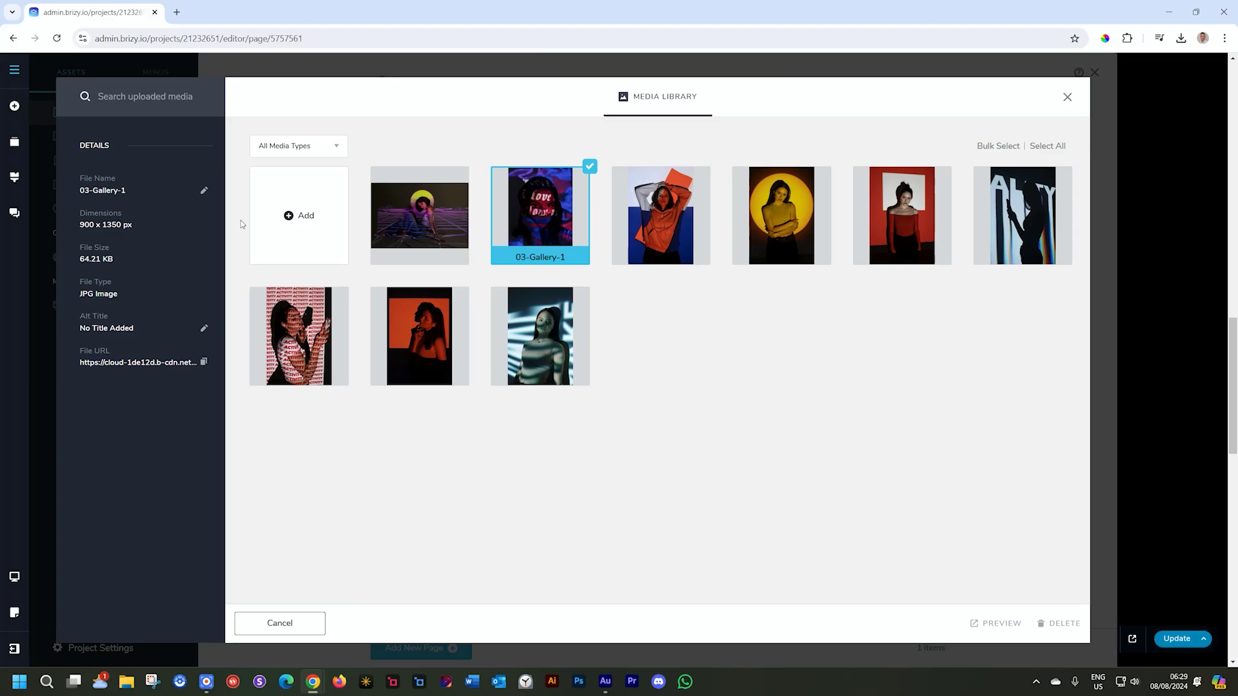
{"action": "left_click", "coordinate": [983, 631]}
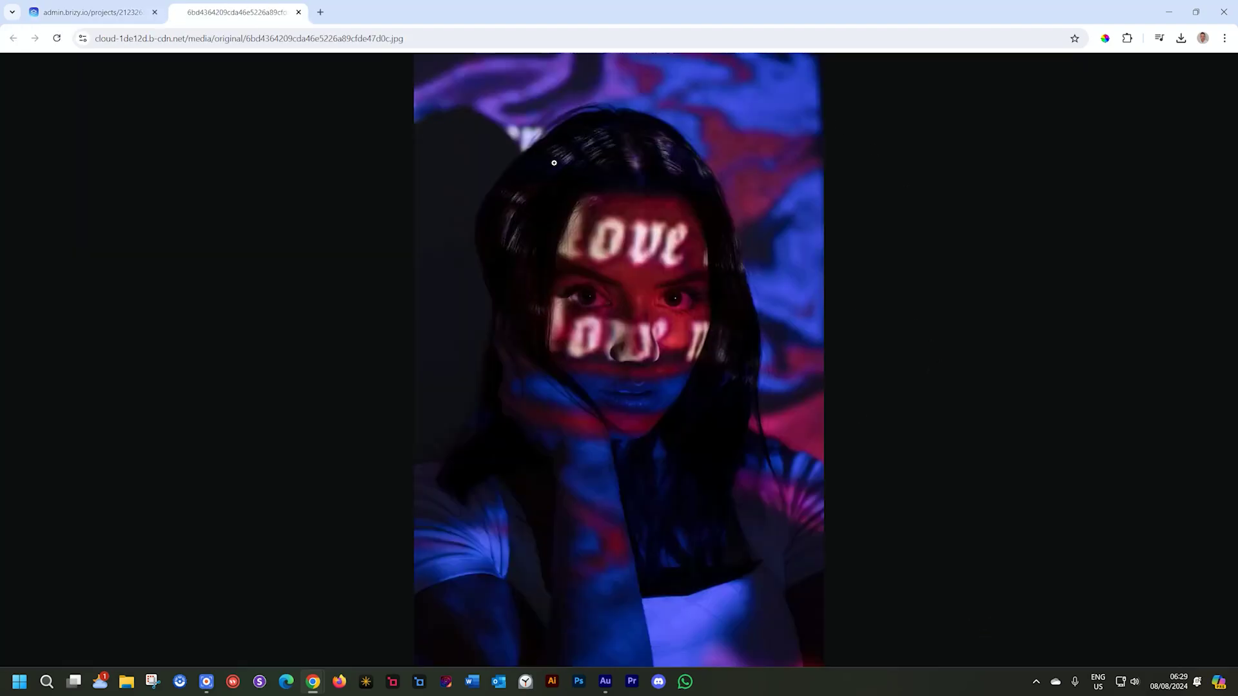
{"action": "left_click", "coordinate": [299, 12]}
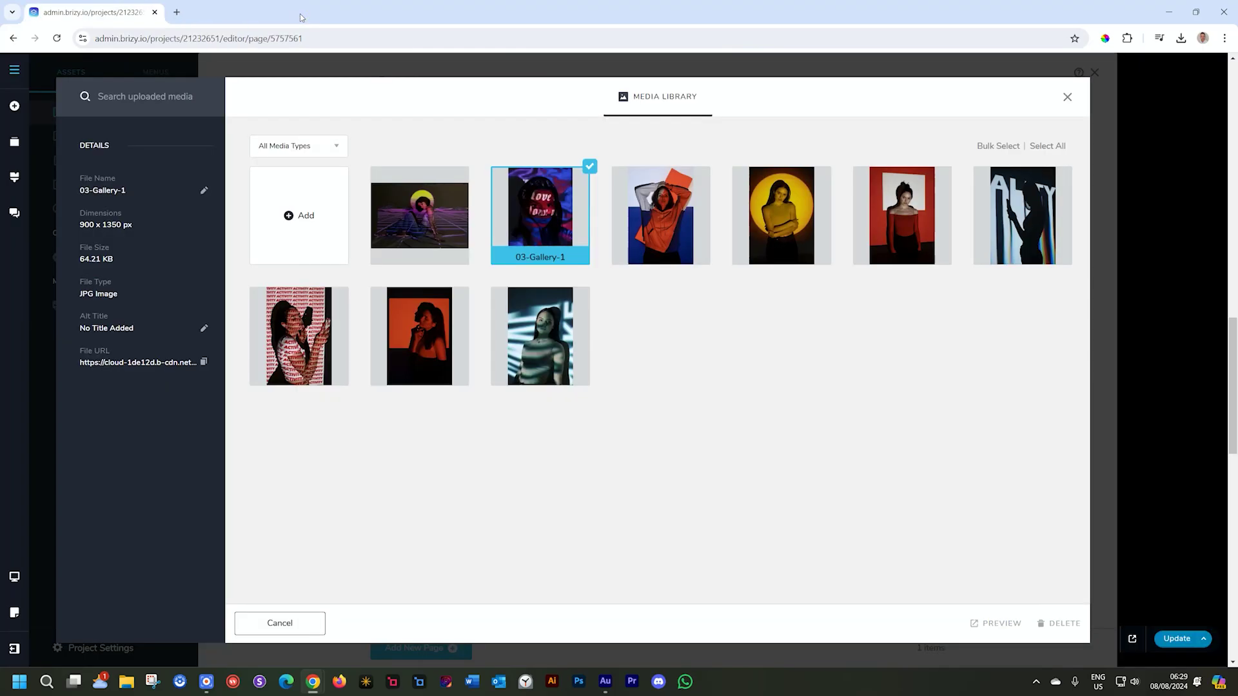
- Delete Photo-01 from the media library
{"action": "left_click", "coordinate": [419, 219]}
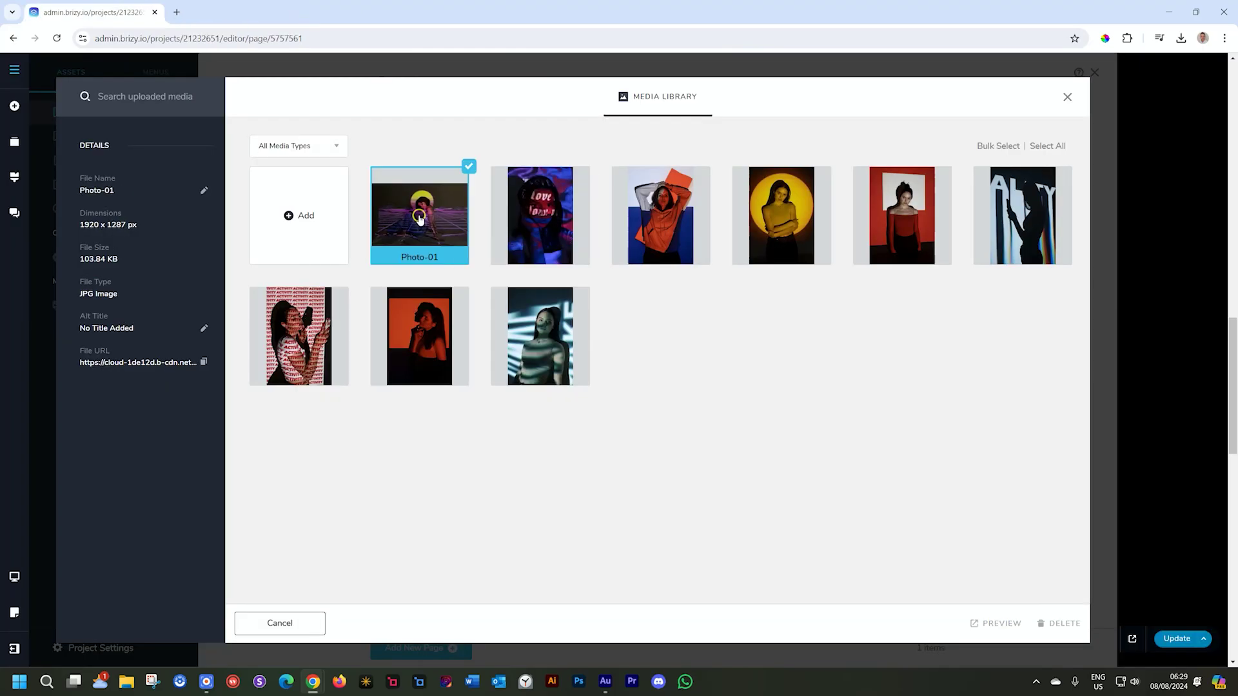
{"action": "left_click", "coordinate": [1053, 623]}
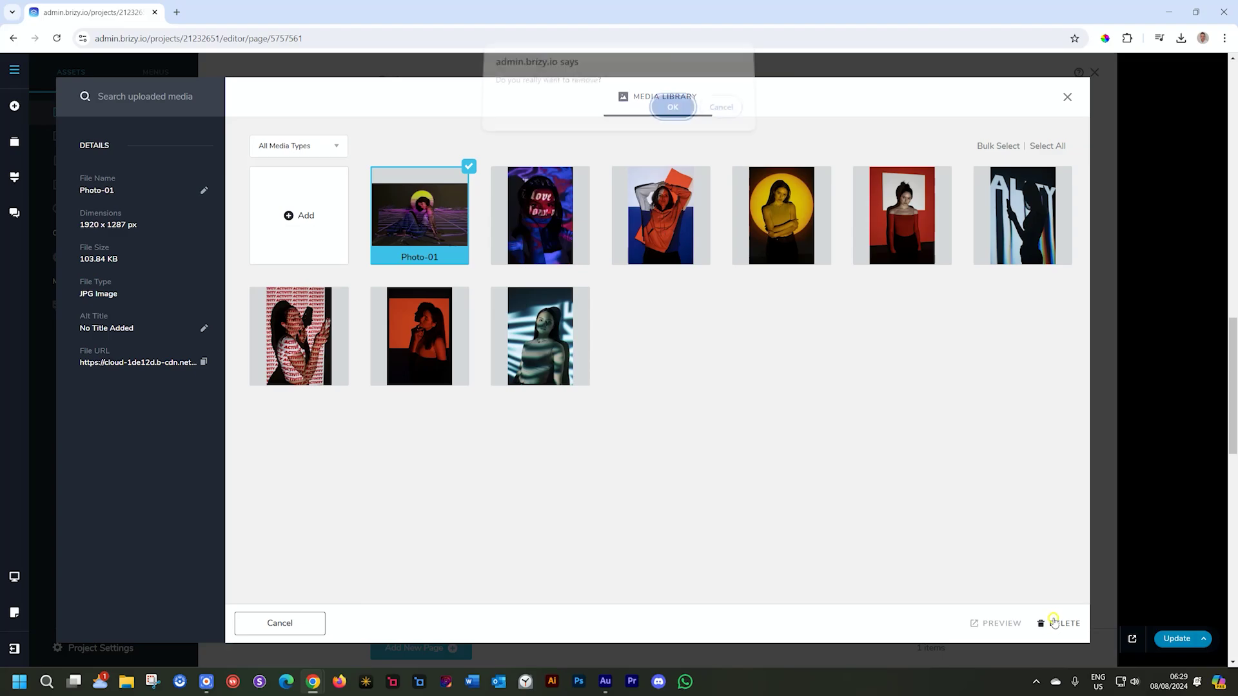
{"action": "left_click", "coordinate": [674, 108]}
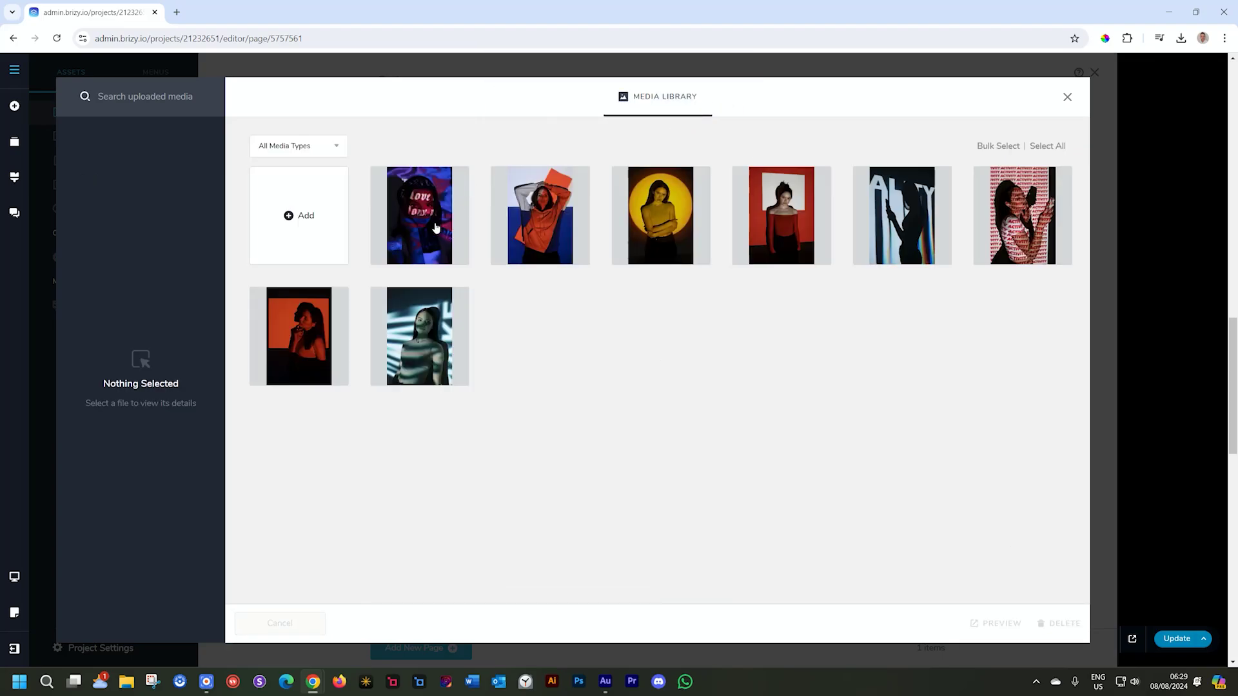
- Bulk-select all eight photos, then clear the selection and turn bulk select off
{"action": "left_click", "coordinate": [1002, 149]}
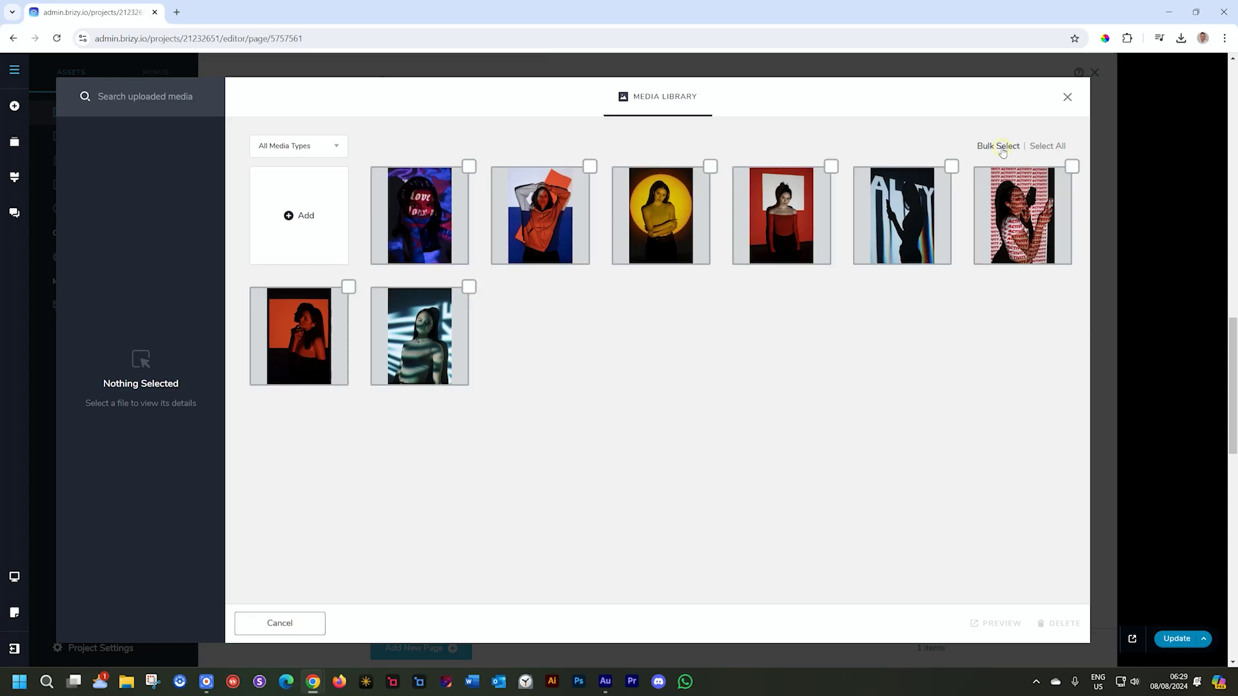
{"action": "left_click", "coordinate": [1051, 146]}
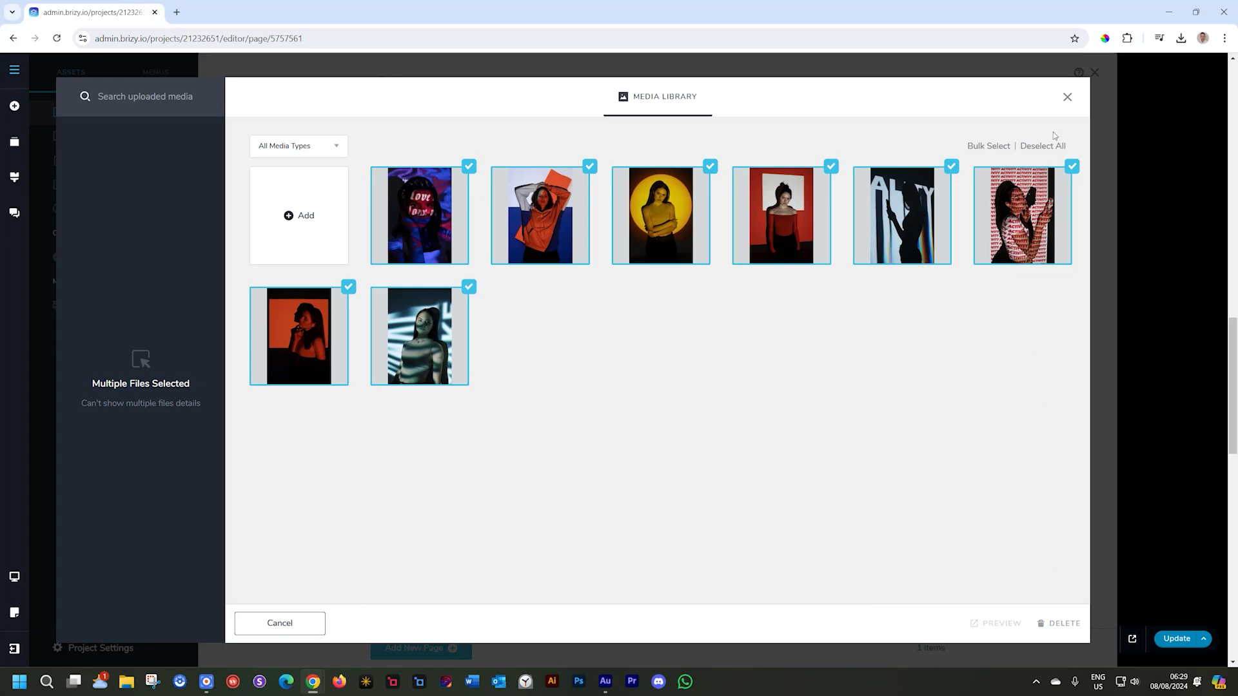
{"action": "left_click", "coordinate": [1039, 146]}
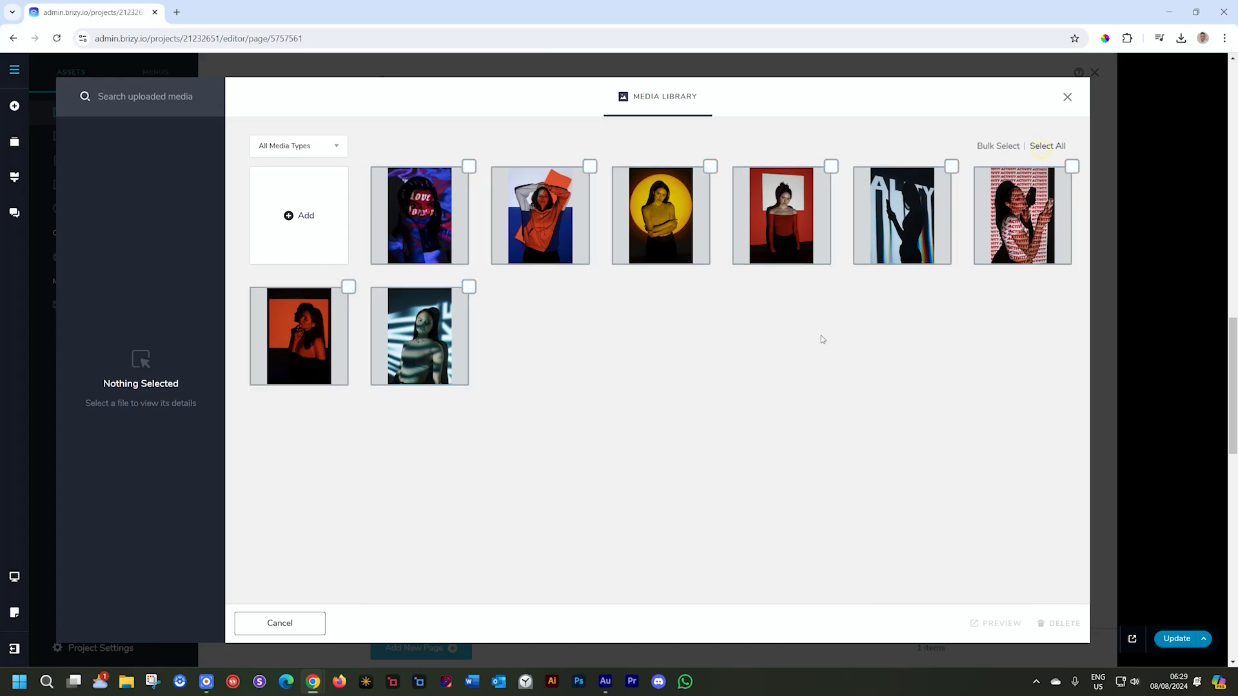
{"action": "left_click", "coordinate": [990, 147]}
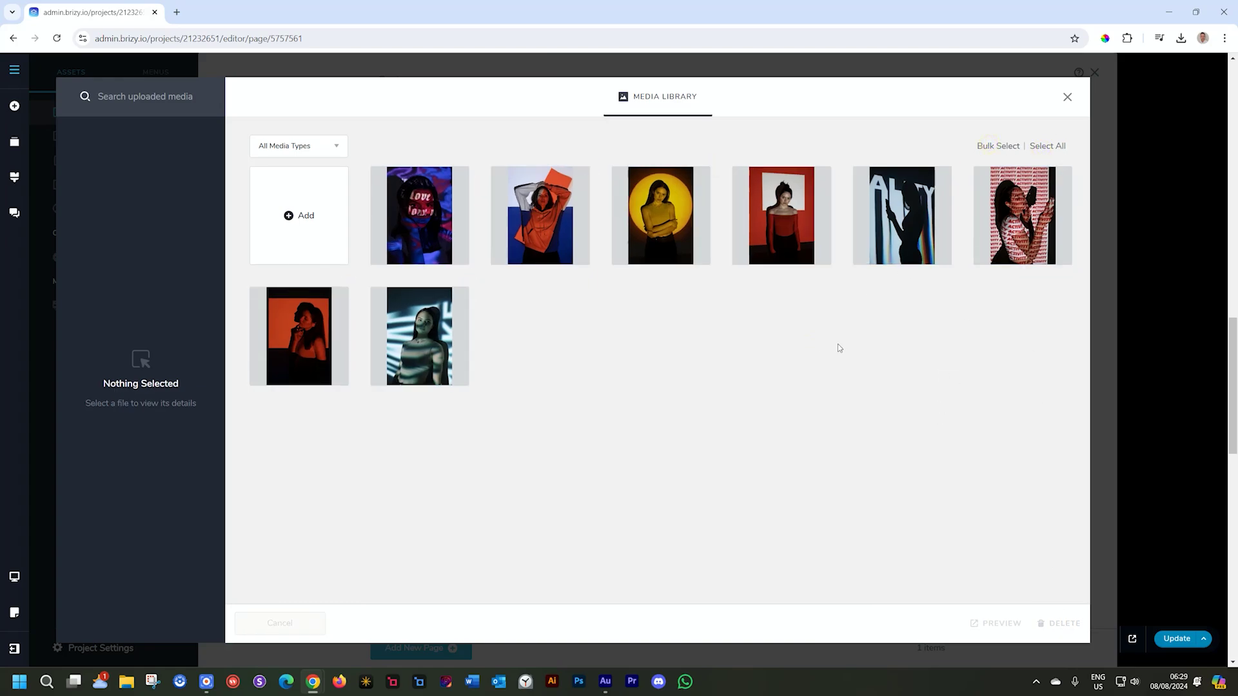
- Upload Photo 01 through Photo 05 from Downloads > Modern Photography to the media library
{"action": "left_click", "coordinate": [306, 215]}
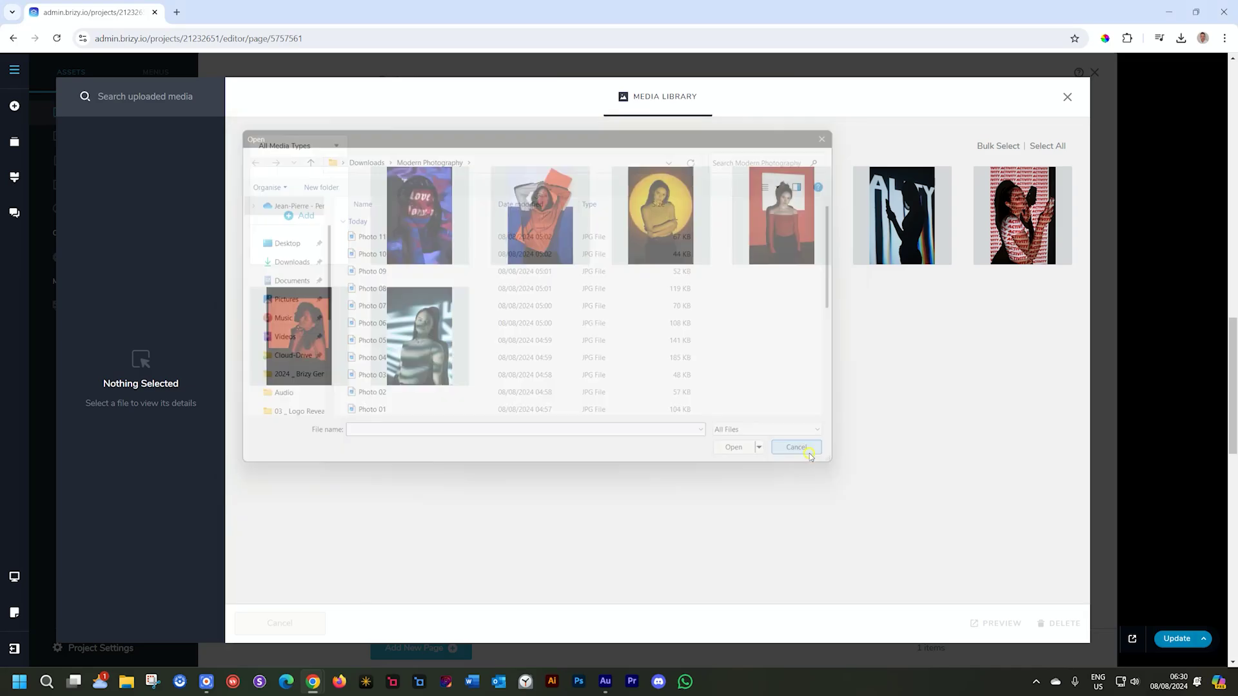
{"action": "left_click", "coordinate": [127, 683]}
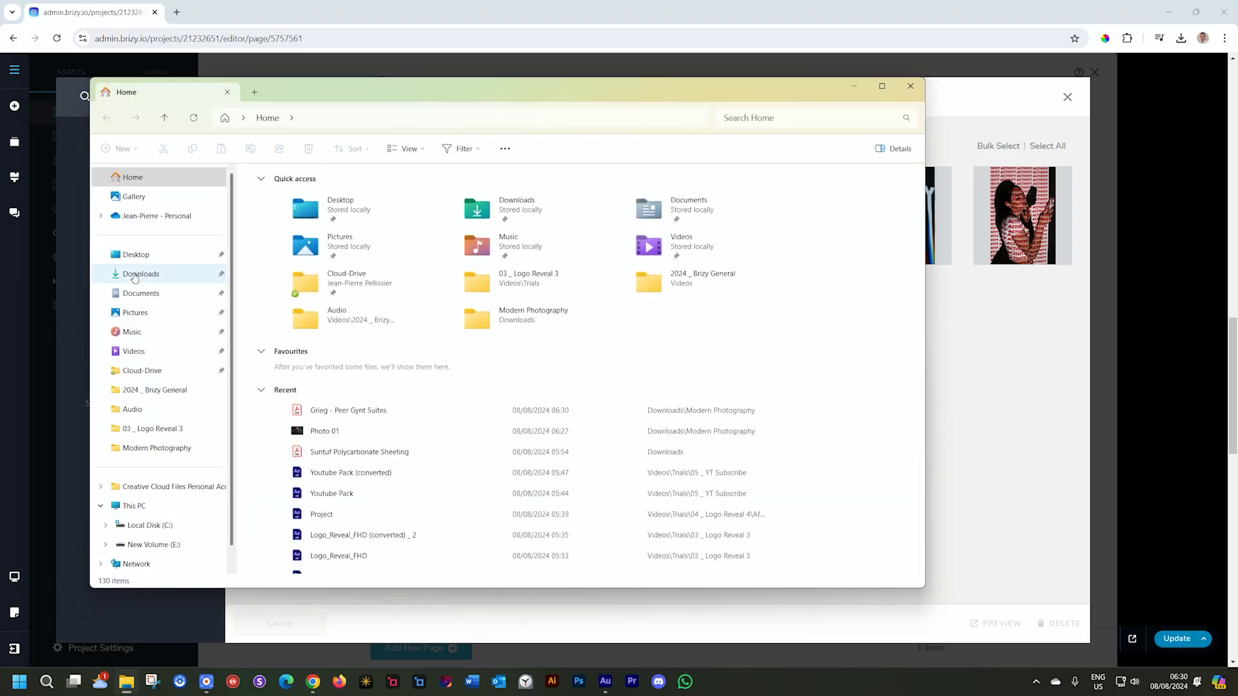
{"action": "left_click", "coordinate": [136, 275]}
{"action": "double_click", "coordinate": [279, 216]}
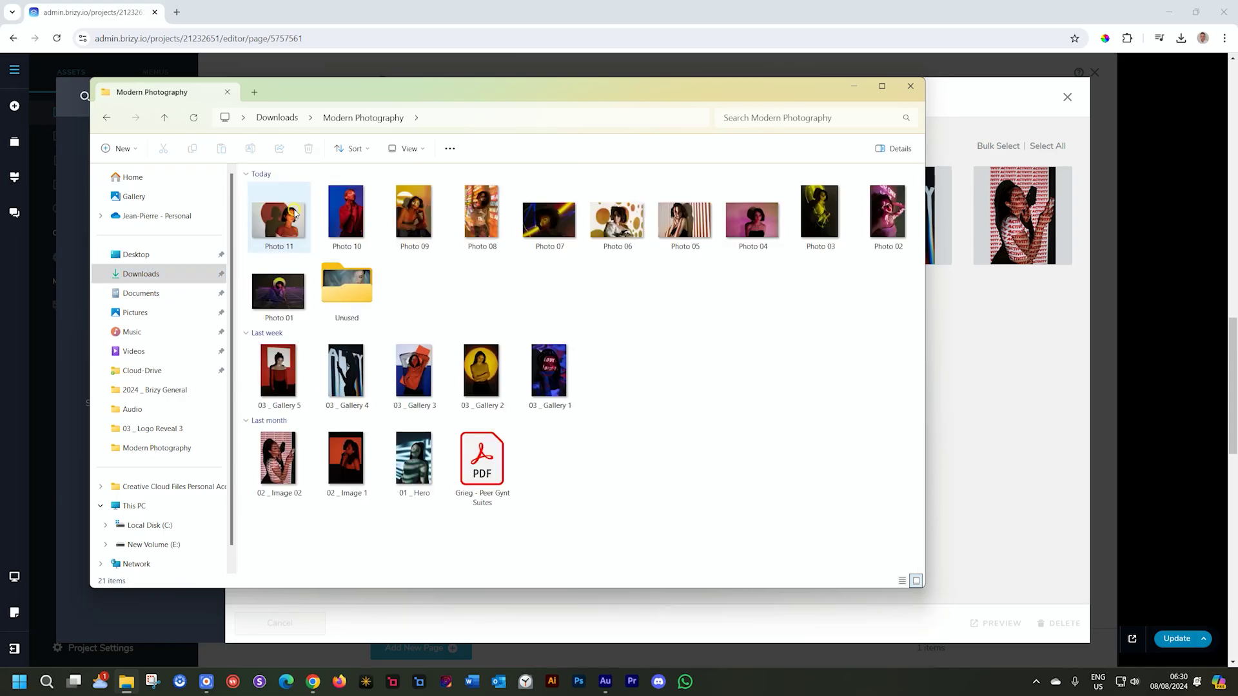
{"action": "left_click_drag", "start_coordinate": [315, 92], "coordinate": [484, 85]}
{"action": "left_click", "coordinate": [854, 213]}
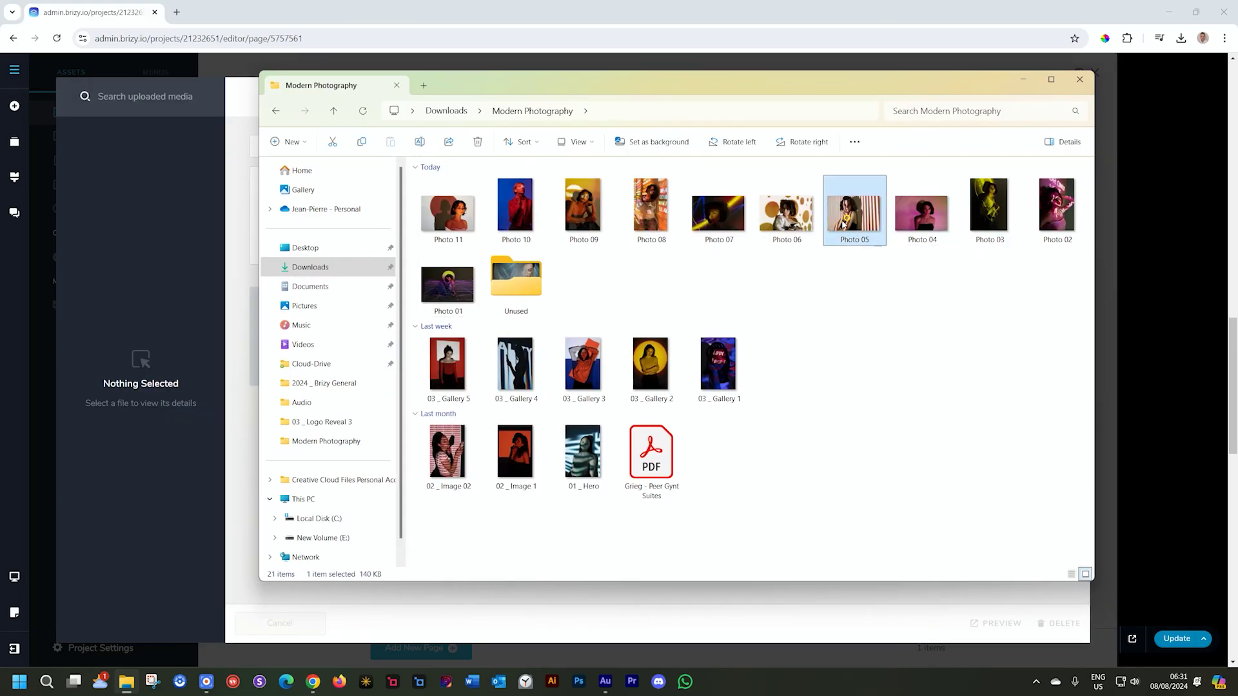
{"action": "left_click", "coordinate": [447, 287], "text": "shift"}
{"action": "left_click_drag", "start_coordinate": [589, 76], "coordinate": [866, 82]}
{"action": "left_click_drag", "start_coordinate": [725, 294], "coordinate": [387, 284]}
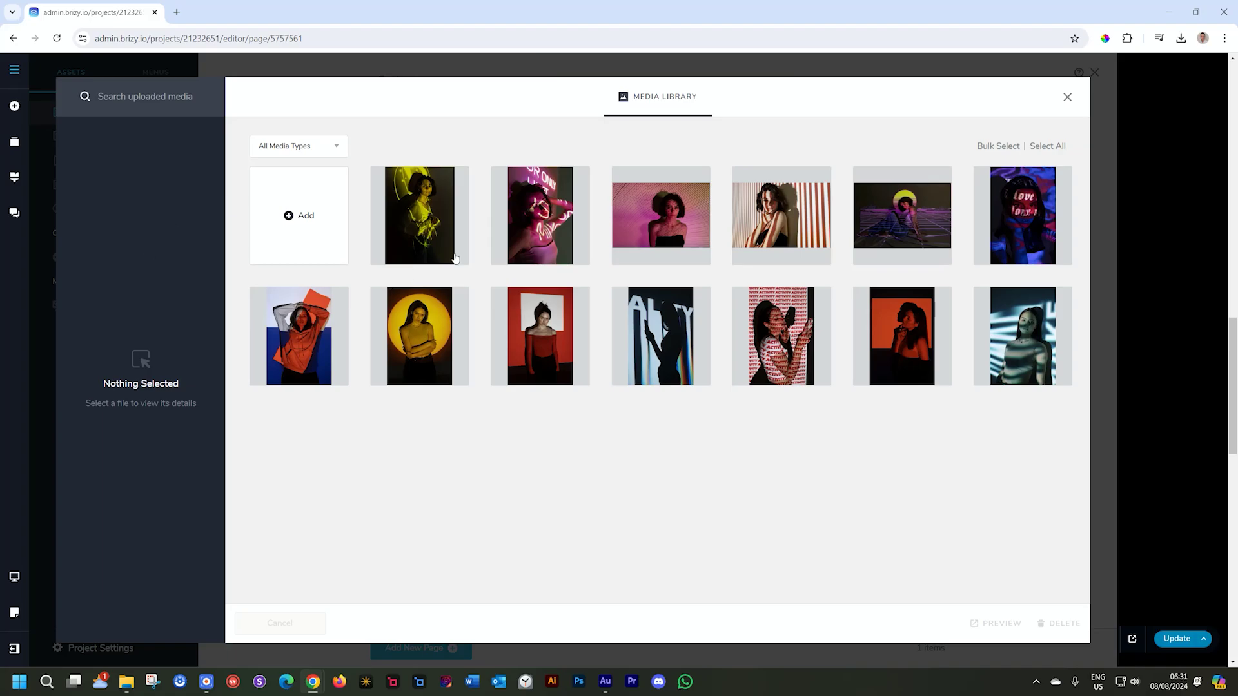
- Upload the Grieg PDF to the media library and close the library
{"action": "left_click", "coordinate": [126, 682]}
{"action": "left_click_drag", "start_coordinate": [928, 459], "coordinate": [416, 348]}
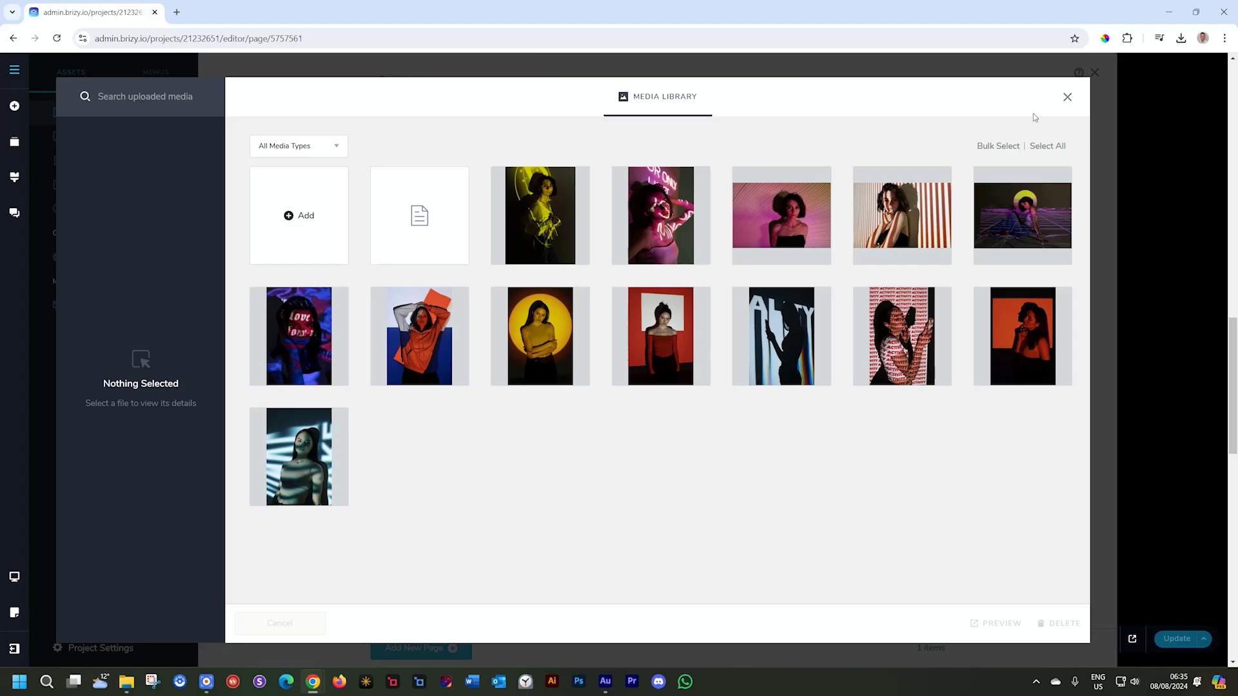
{"action": "left_click", "coordinate": [1067, 97]}
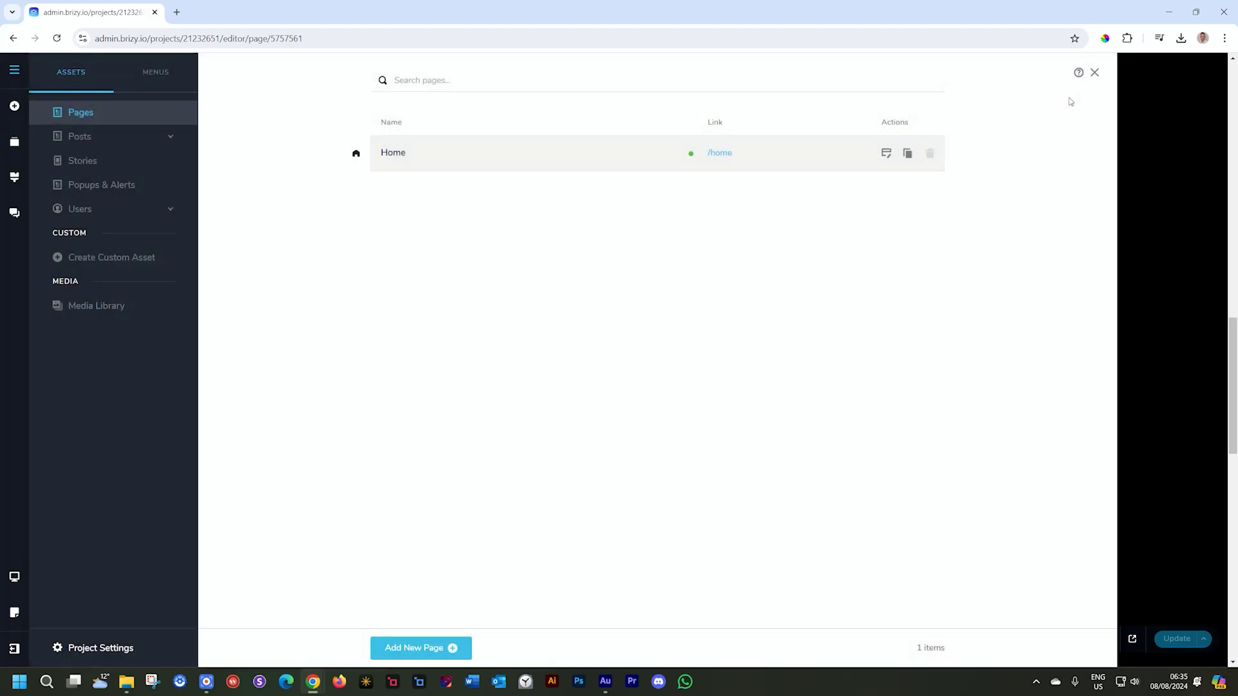
- Delete the purple-grid photo and drop a new Image element in its place
{"action": "left_click", "coordinate": [1197, 176]}
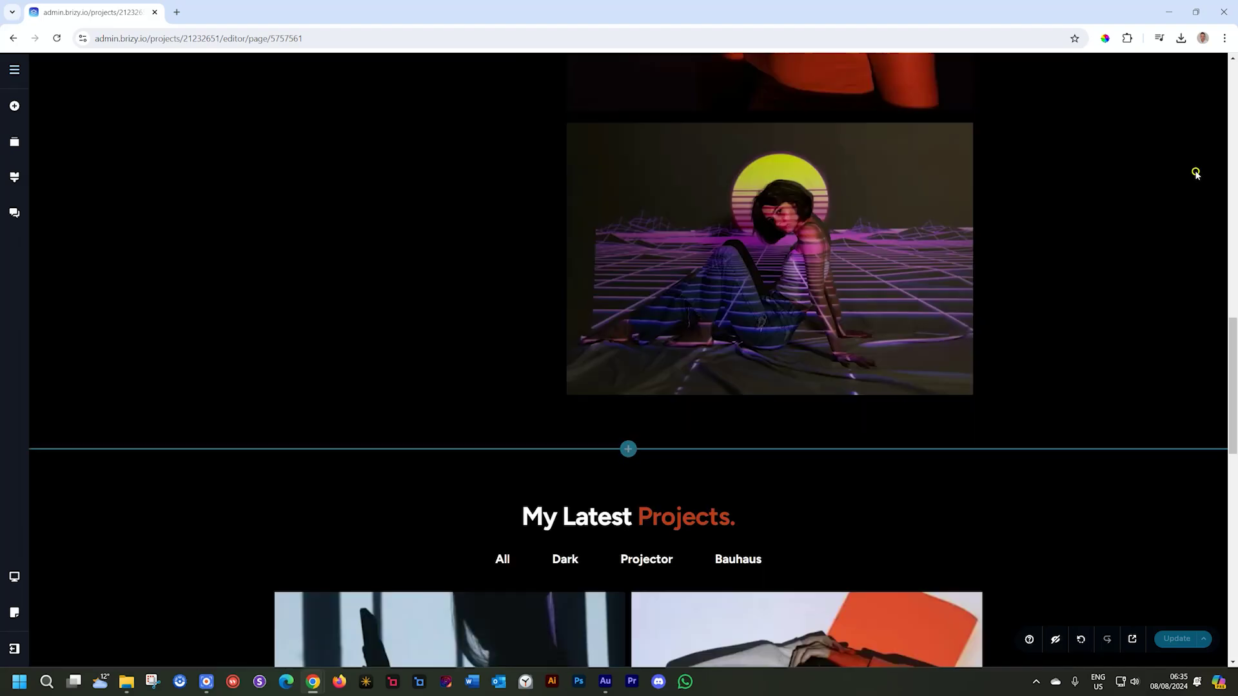
{"action": "left_click", "coordinate": [770, 228]}
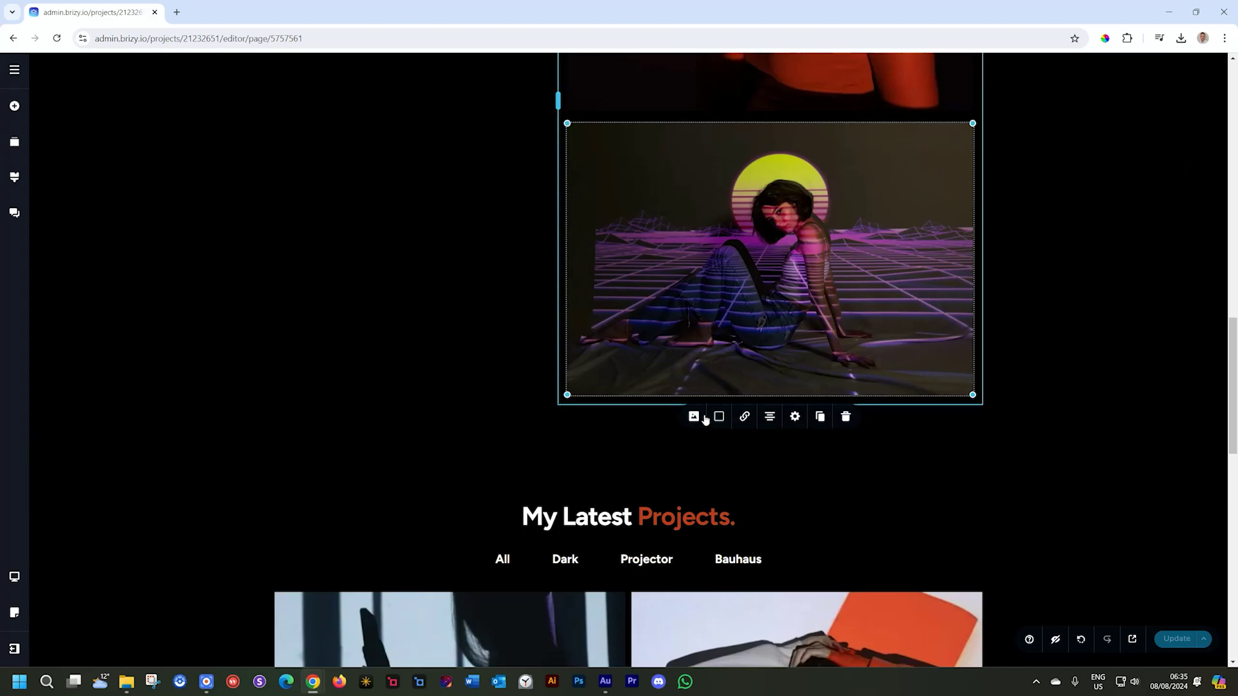
{"action": "left_click", "coordinate": [845, 416]}
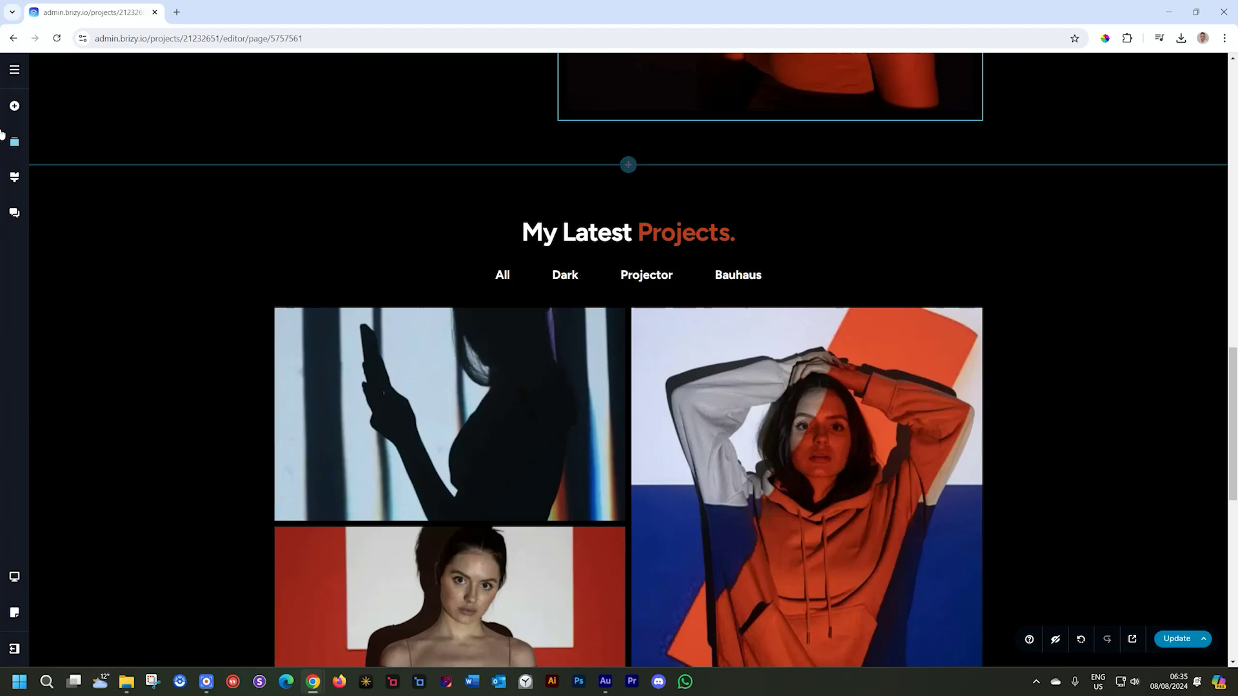
{"action": "left_click", "coordinate": [14, 105]}
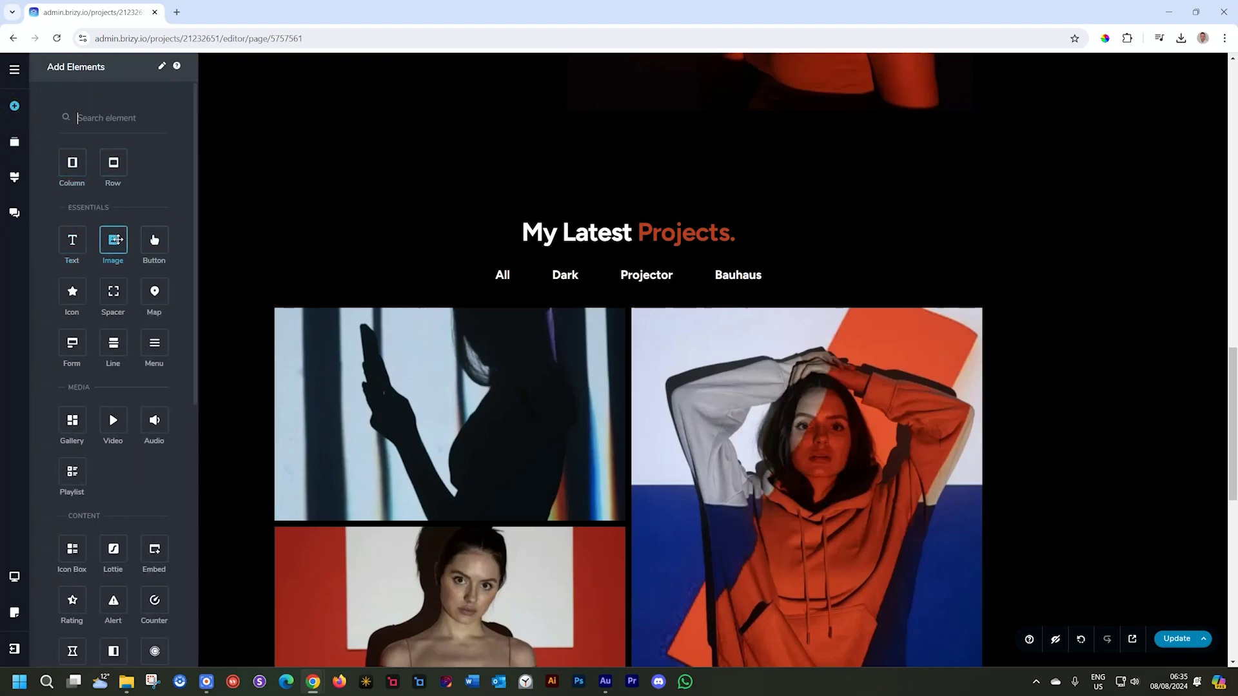
{"action": "left_click_drag", "start_coordinate": [113, 239], "coordinate": [712, 114]}
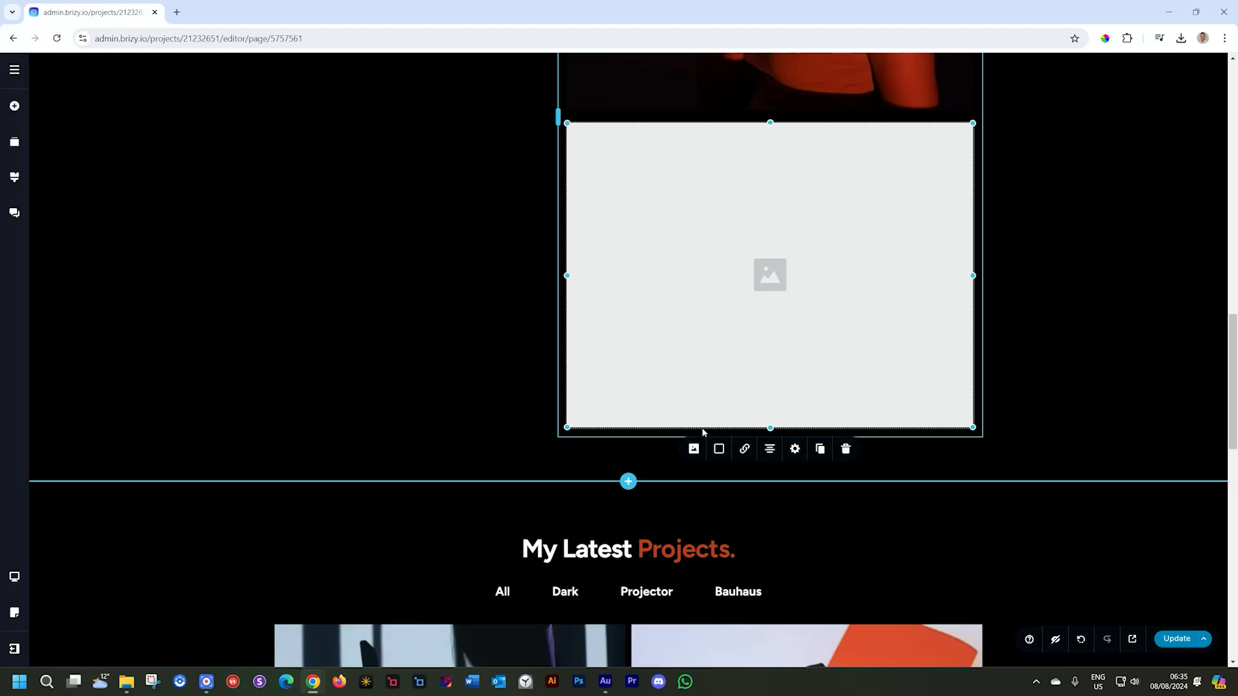
- Fill the new image with the yellow-lit portrait and shift its focal point up to her face
{"action": "left_click", "coordinate": [693, 449]}
{"action": "left_click", "coordinate": [710, 527]}
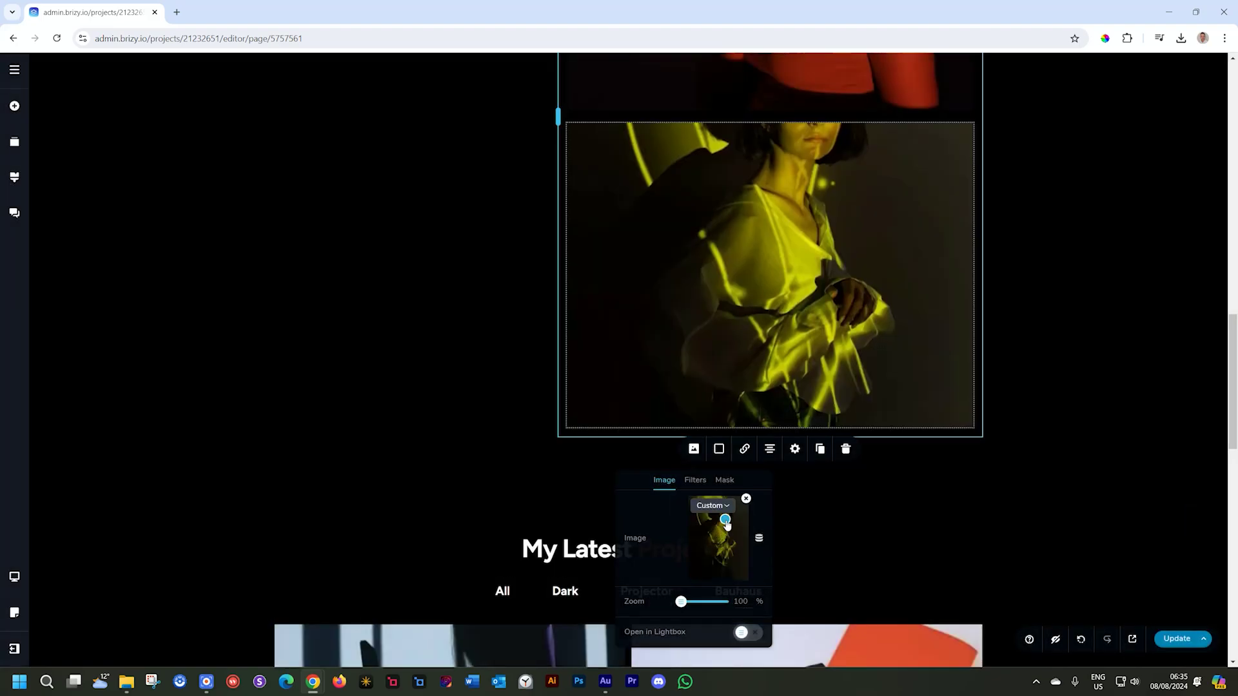
{"action": "left_click_drag", "start_coordinate": [725, 519], "coordinate": [724, 517]}
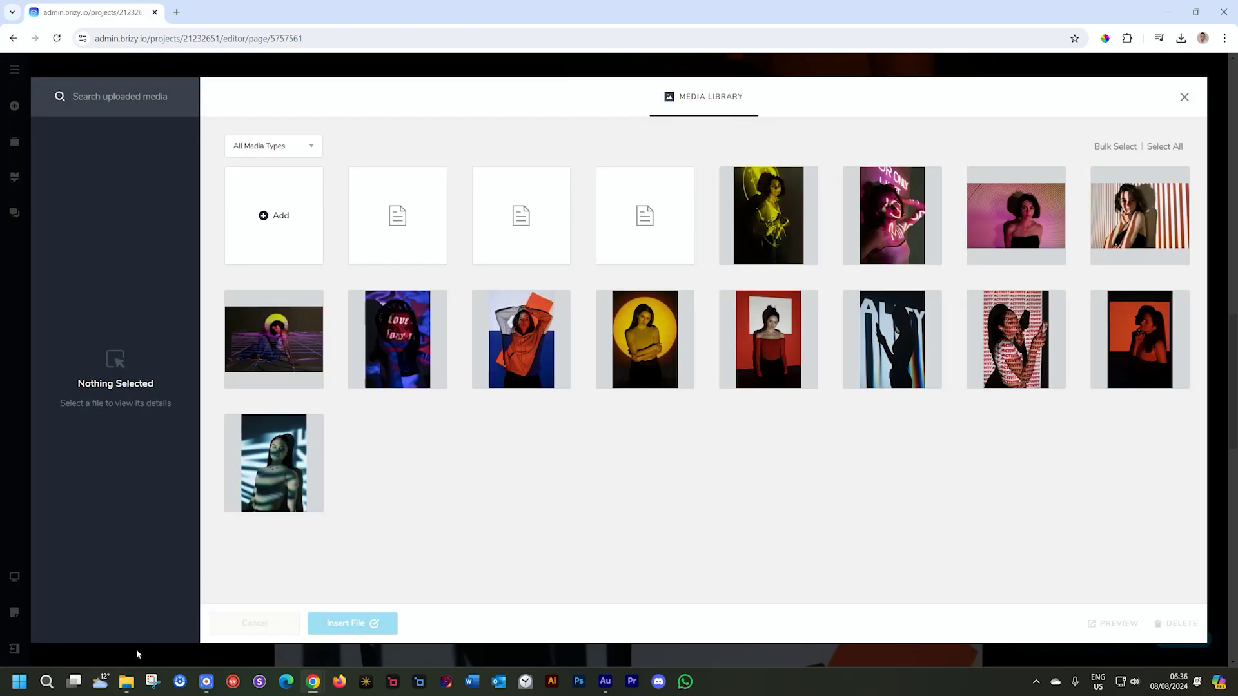
- Upload the 03-Brizy-Logo-White SVG from Downloads and insert it into the image
{"action": "left_click", "coordinate": [126, 681]}
{"action": "left_click", "coordinate": [779, 429]}
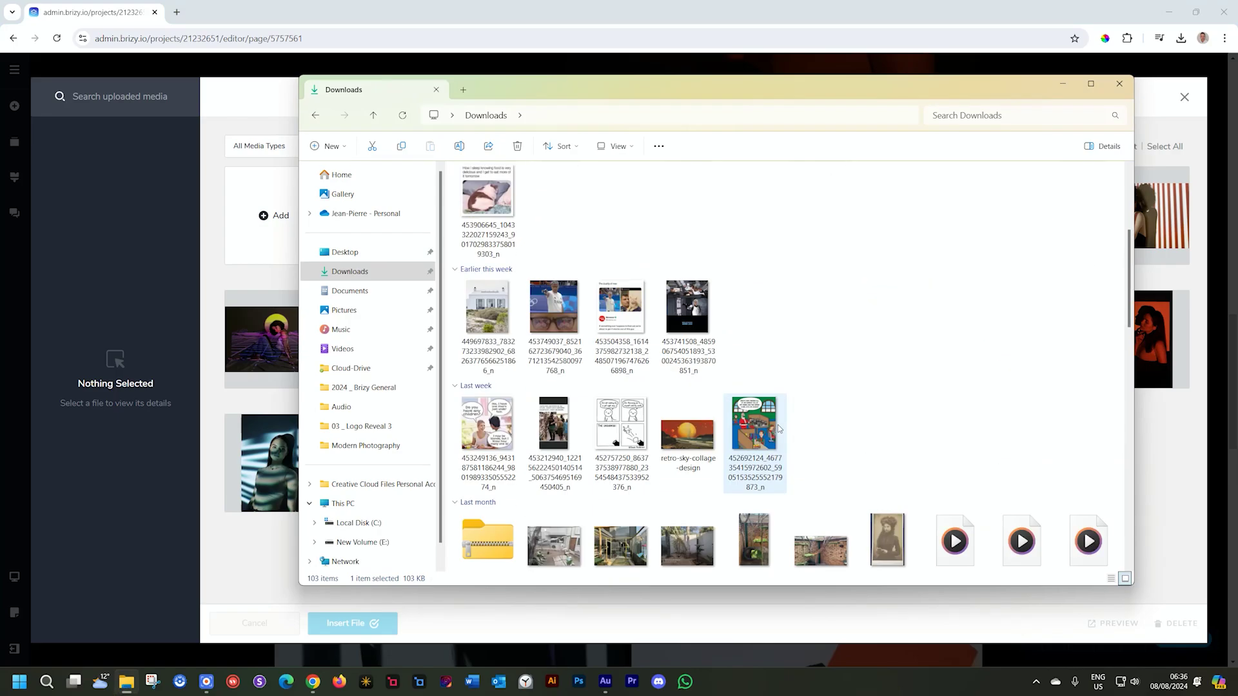
{"action": "scroll", "coordinate": [779, 428], "scroll_direction": "down", "scroll_amount": 10}
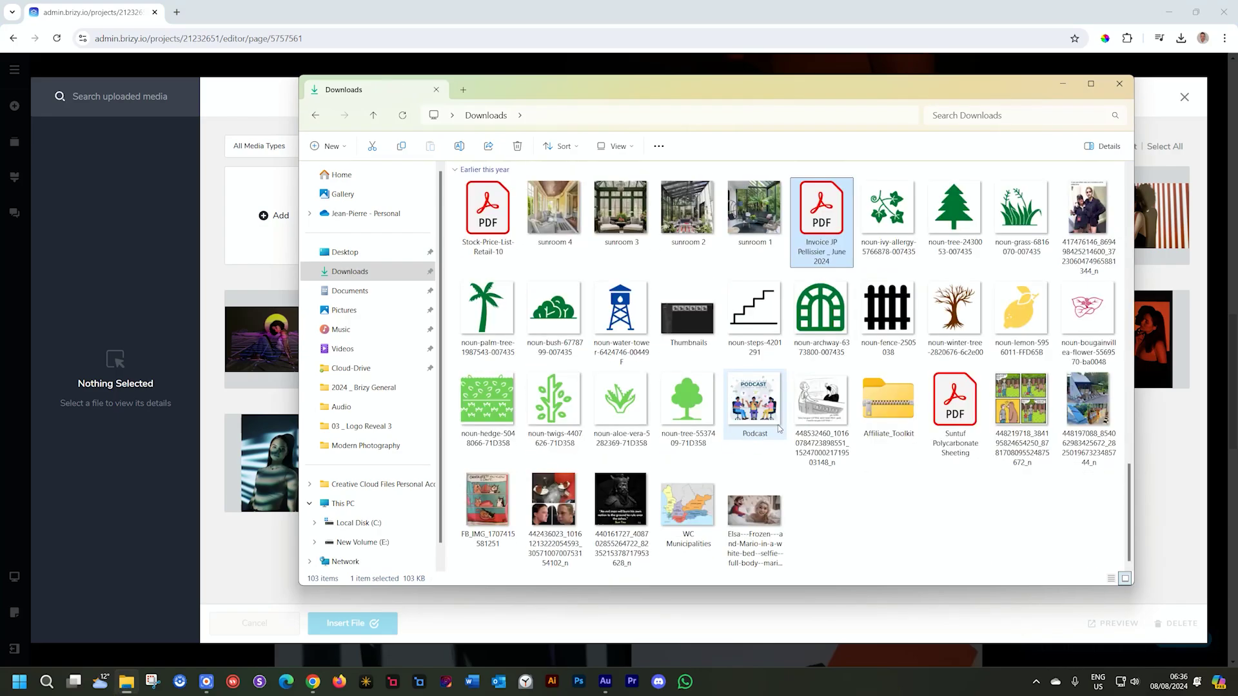
{"action": "scroll", "coordinate": [779, 429], "scroll_direction": "up", "scroll_amount": 5}
{"action": "left_click_drag", "start_coordinate": [754, 207], "coordinate": [263, 273]}
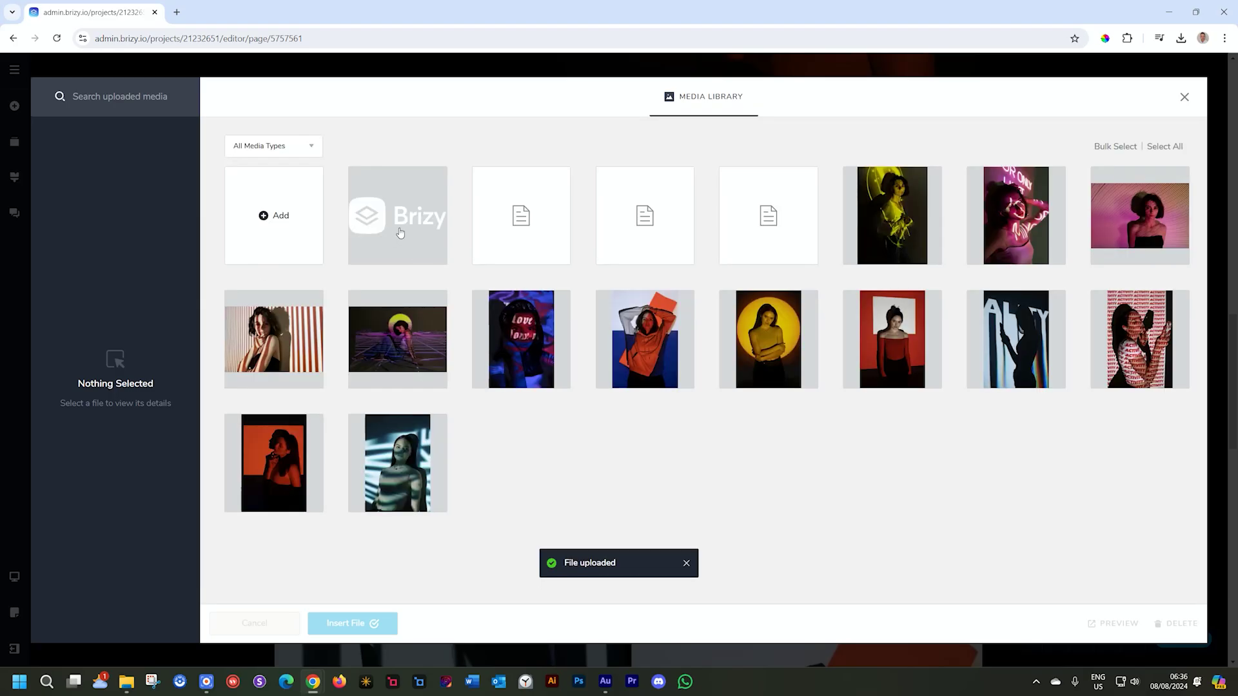
{"action": "left_click", "coordinate": [408, 226]}
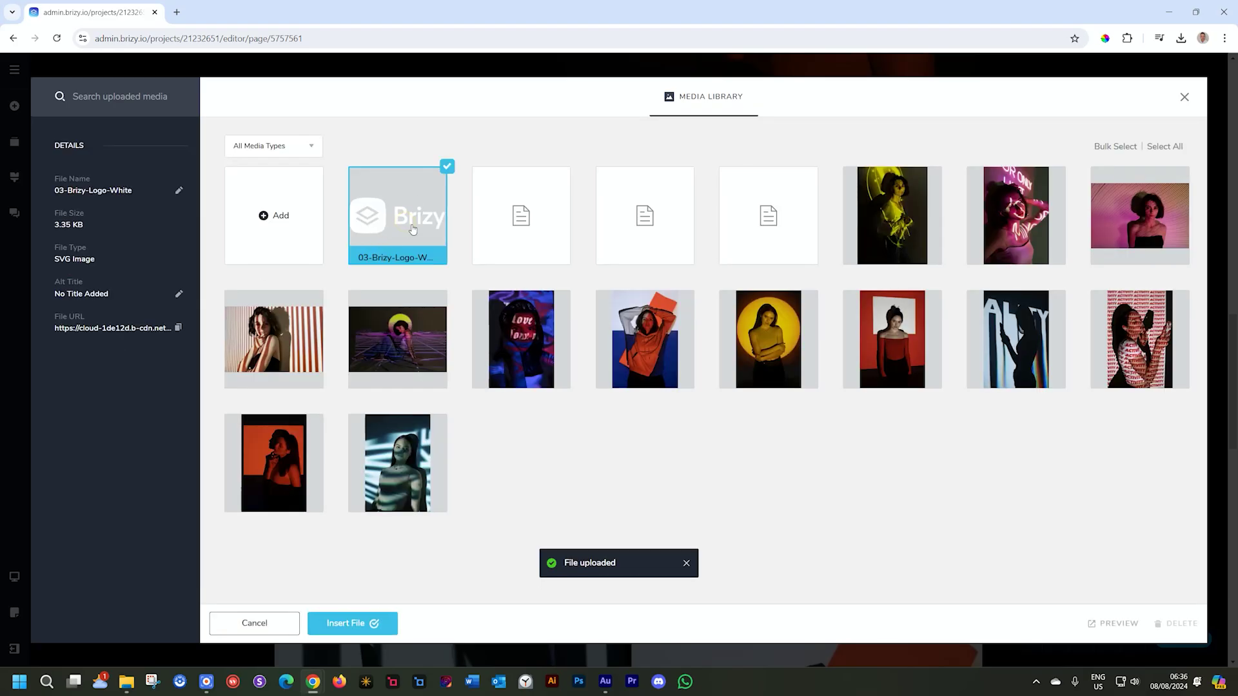
{"action": "left_click", "coordinate": [379, 624]}
{"action": "scroll", "coordinate": [683, 384], "scroll_direction": "down", "scroll_amount": 8}
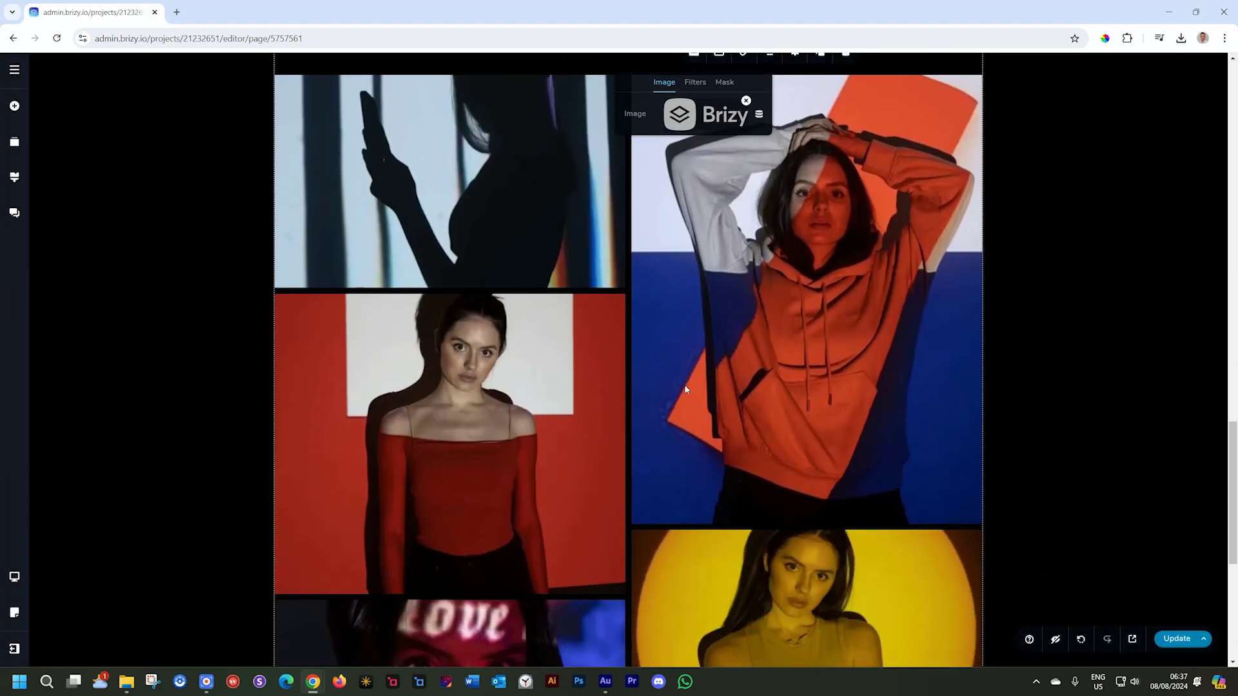
{"action": "scroll", "coordinate": [683, 384], "scroll_direction": "down", "scroll_amount": 5}
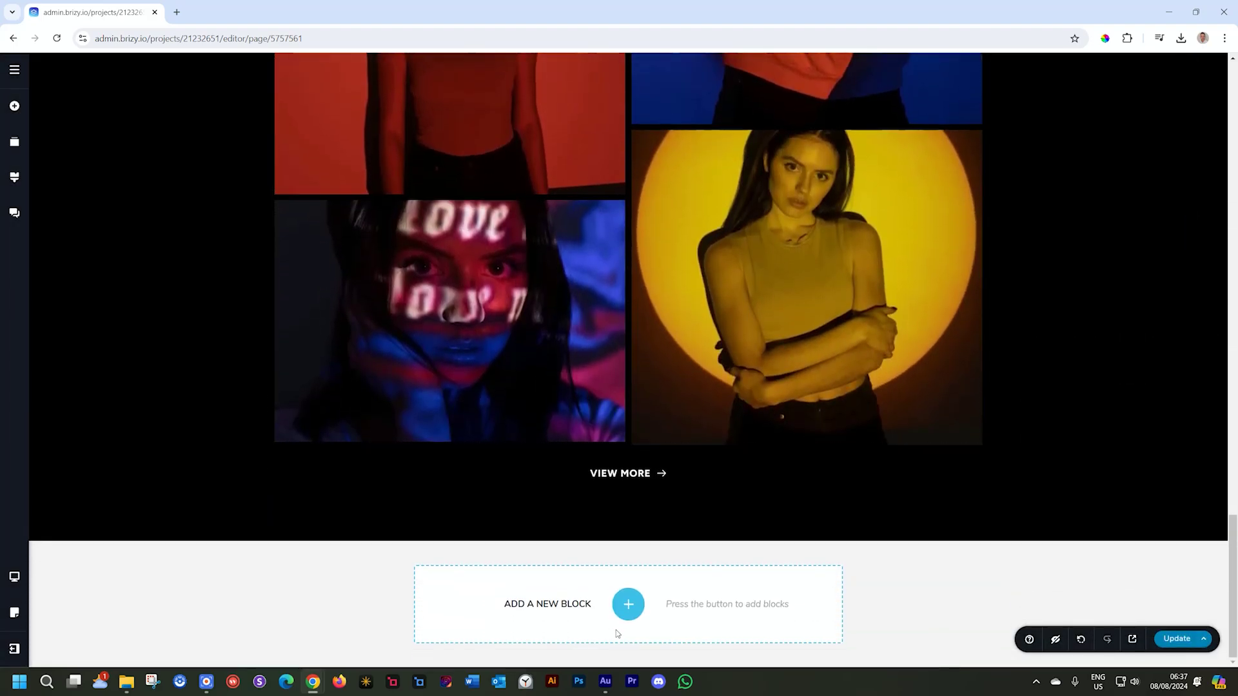
- Add an empty custom block at the page bottom and place a Gallery in it
{"action": "left_click", "coordinate": [633, 603]}
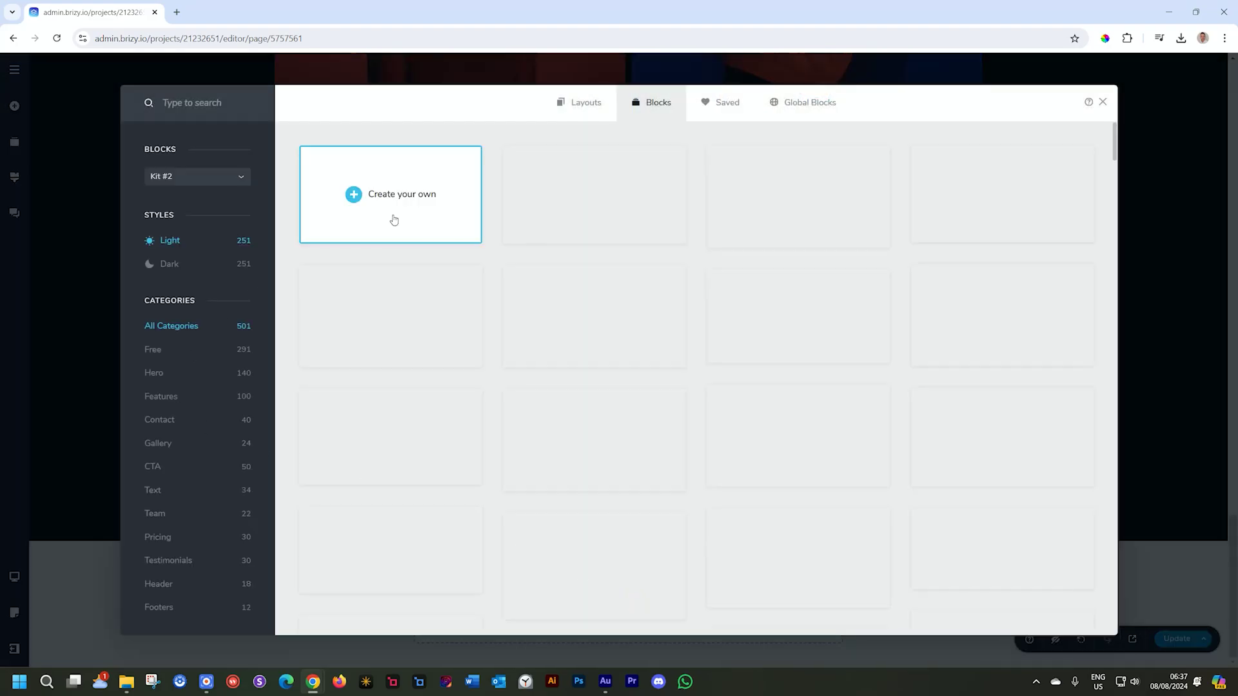
{"action": "left_click", "coordinate": [385, 211]}
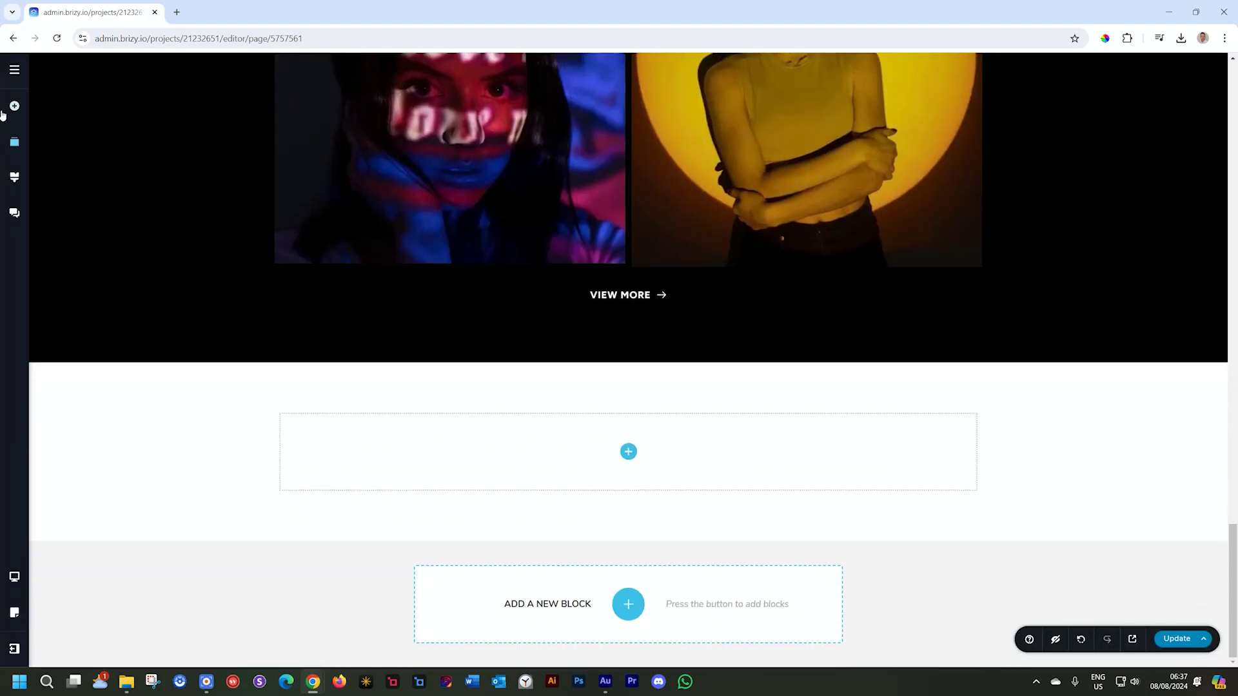
{"action": "left_click", "coordinate": [15, 105]}
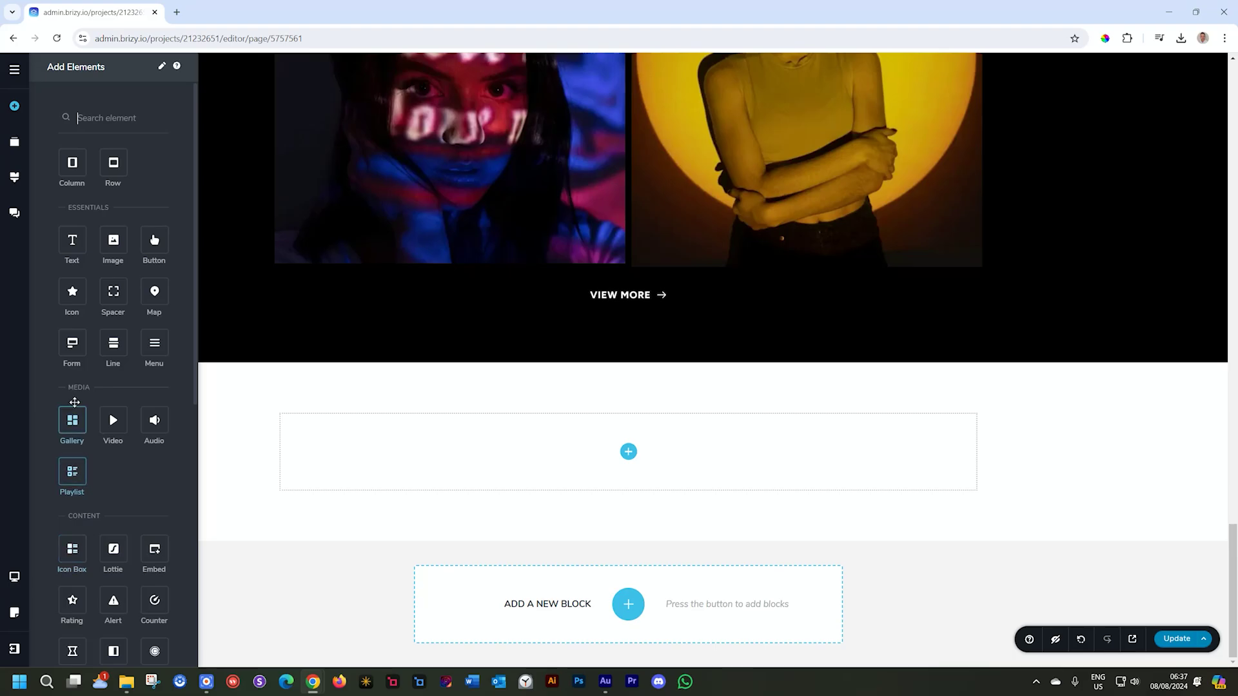
{"action": "left_click_drag", "start_coordinate": [73, 420], "coordinate": [629, 451]}
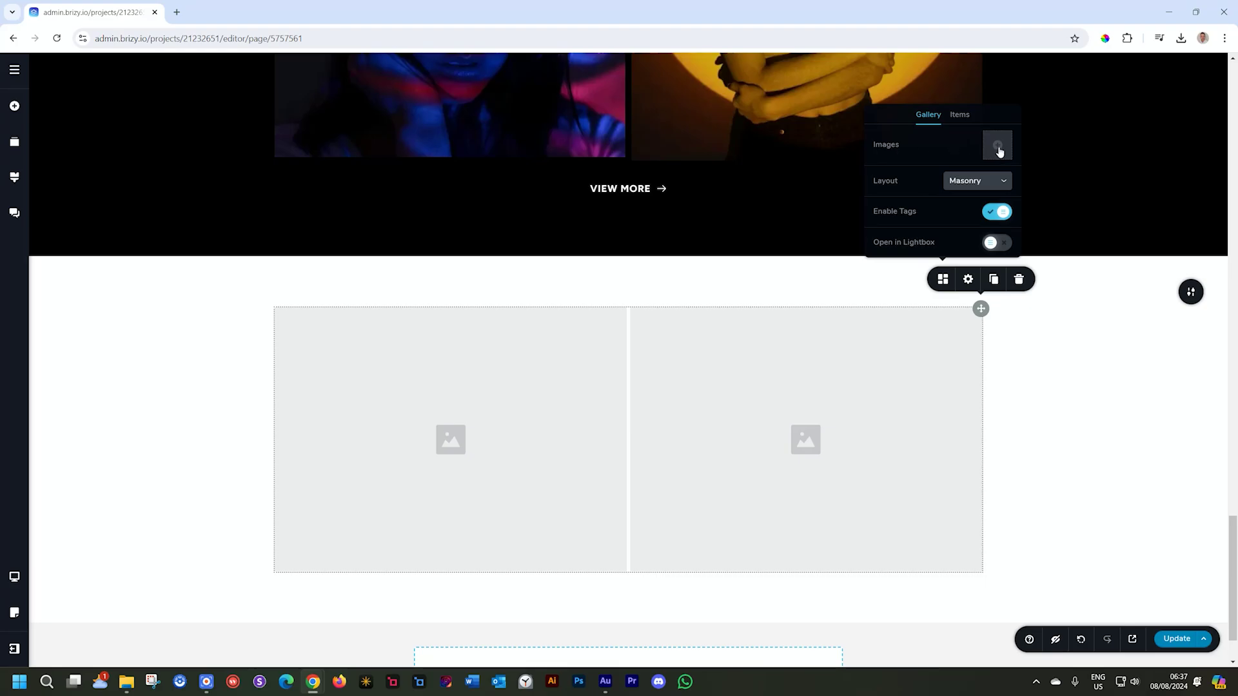
- In the gallery's image picker, try selecting Photo-03, Photo-02, Photo-01 and Photo-05
{"action": "left_click", "coordinate": [997, 146]}
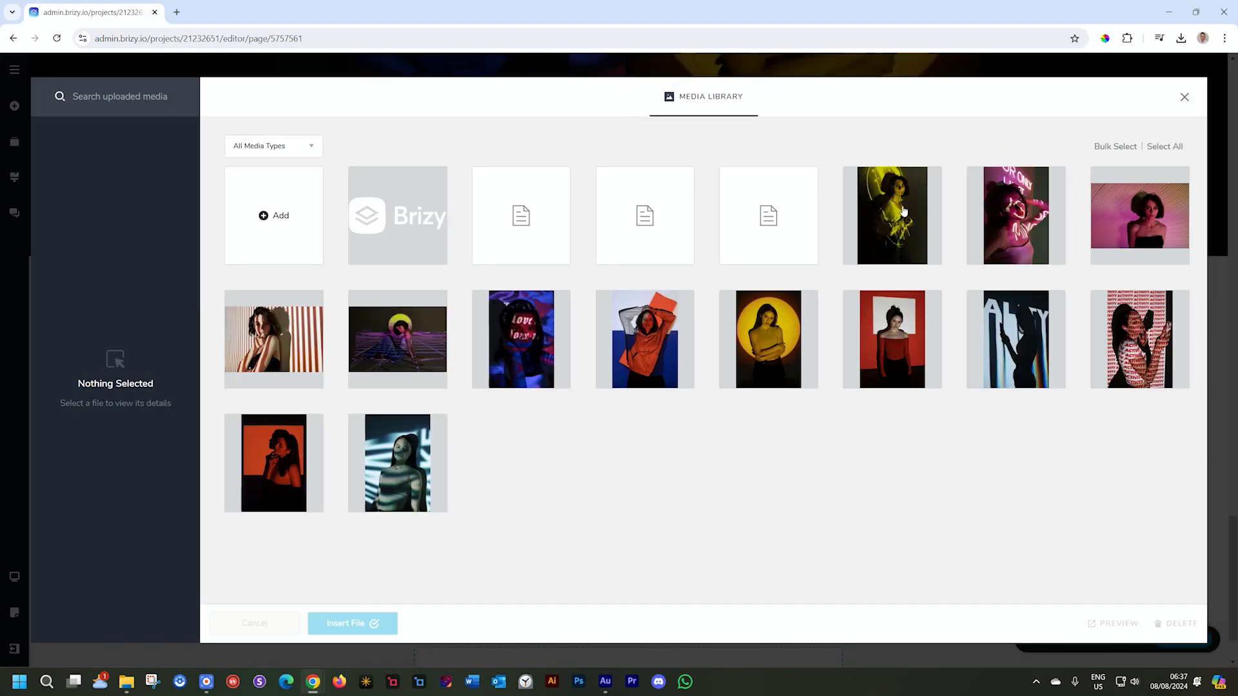
{"action": "left_click", "coordinate": [904, 211]}
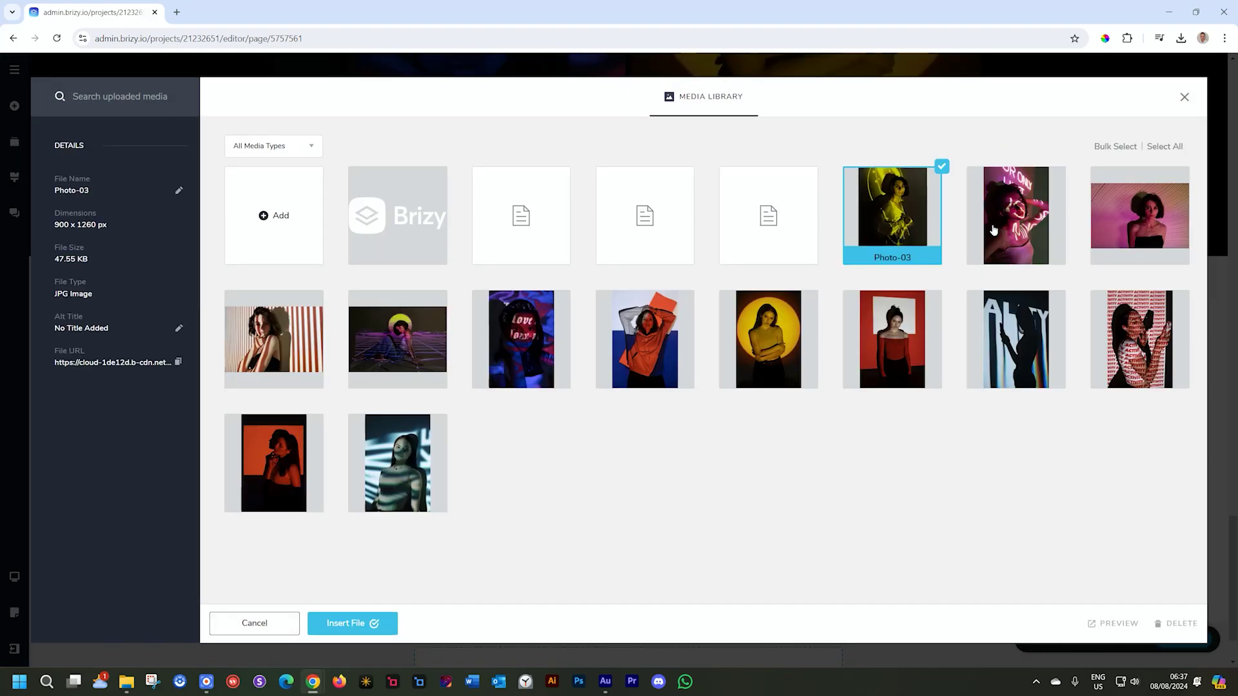
{"action": "left_click", "coordinate": [1001, 215]}
{"action": "left_click", "coordinate": [1125, 228]}
{"action": "left_click", "coordinate": [901, 231]}
{"action": "left_click", "coordinate": [1003, 222]}
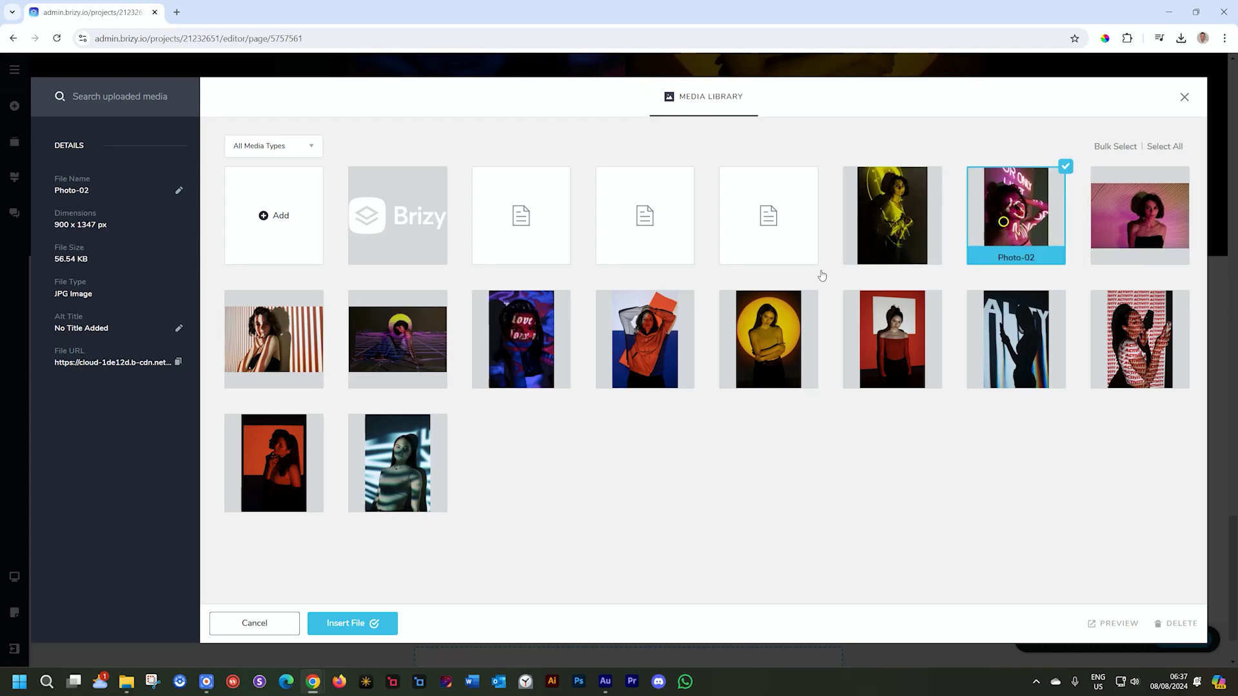
{"action": "left_click", "coordinate": [242, 341]}
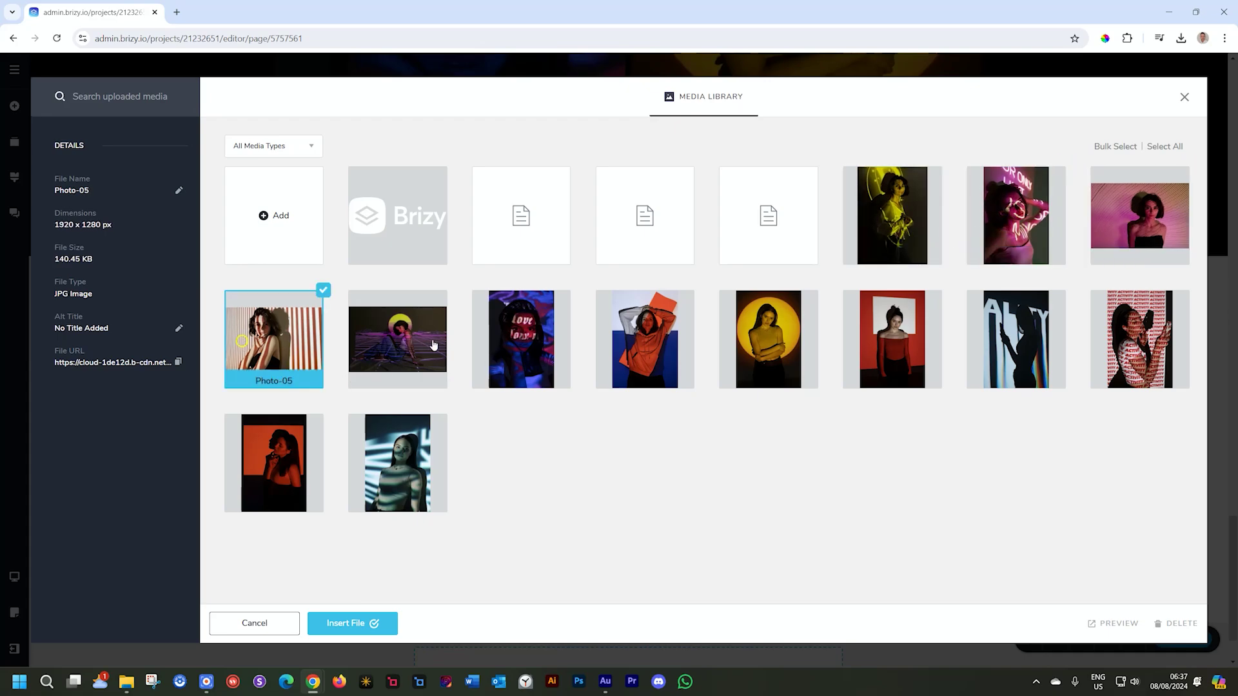
- Bulk-select 03-Gallery-1, the purple-grid and orange-hoodie photos and insert them into the gallery
{"action": "left_click", "coordinate": [1114, 146]}
{"action": "left_click", "coordinate": [942, 166]}
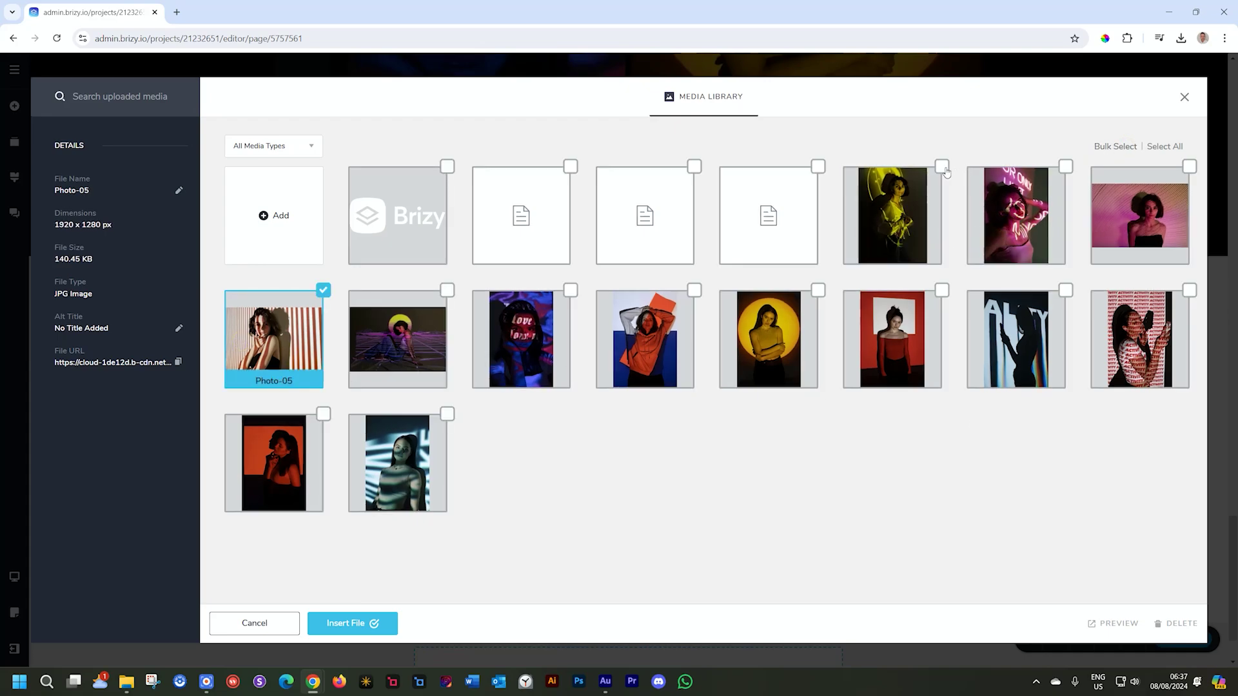
{"action": "left_click", "coordinate": [1065, 166]}
{"action": "left_click", "coordinate": [1189, 166]}
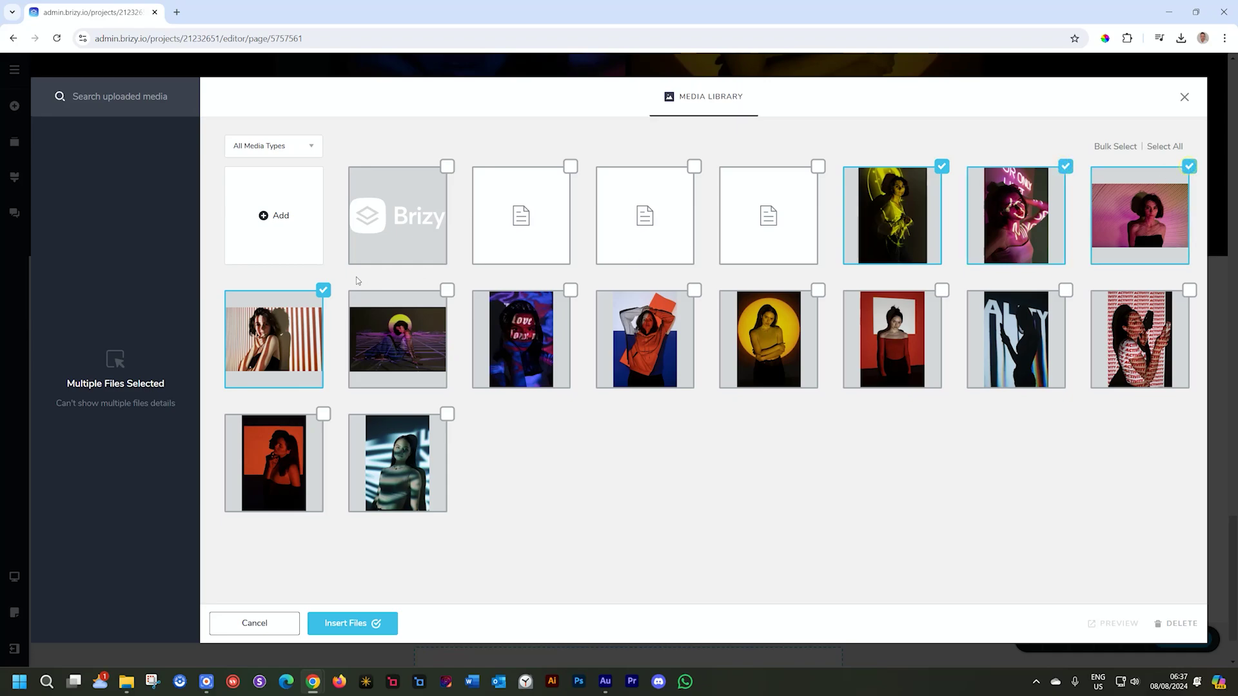
{"action": "left_click", "coordinate": [454, 298]}
{"action": "left_click", "coordinate": [571, 290]}
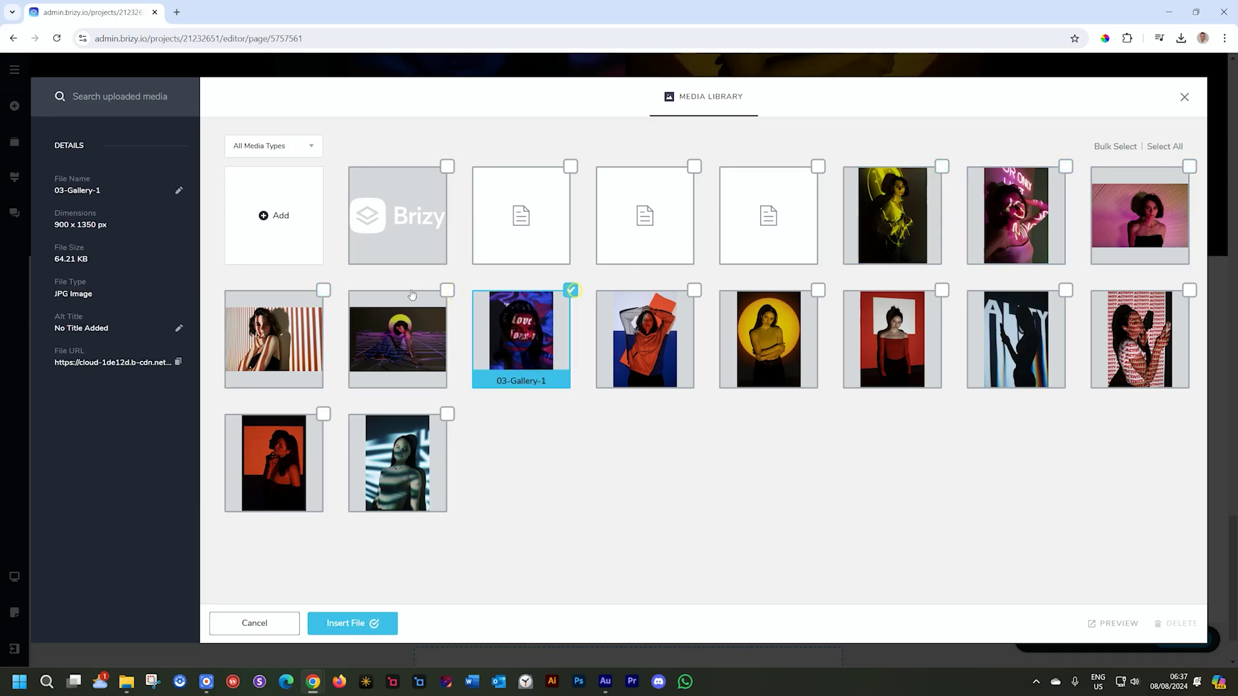
{"action": "left_click", "coordinate": [446, 291]}
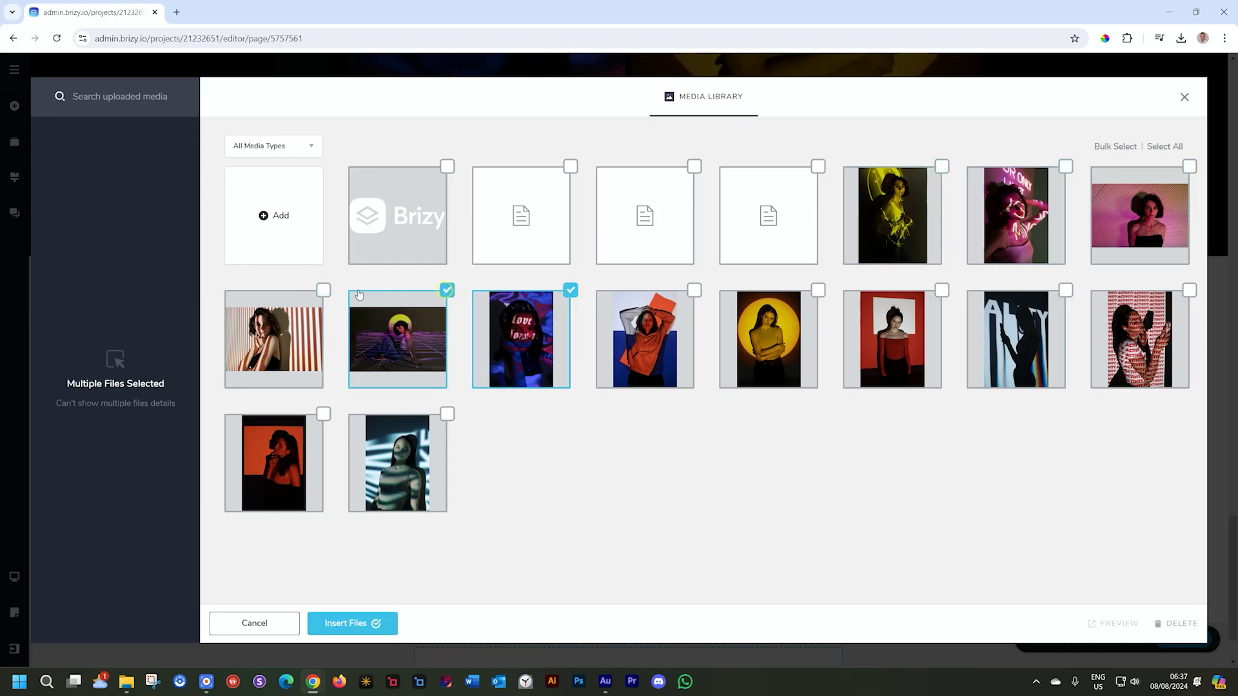
{"action": "left_click", "coordinate": [694, 291]}
{"action": "left_click", "coordinate": [350, 623]}
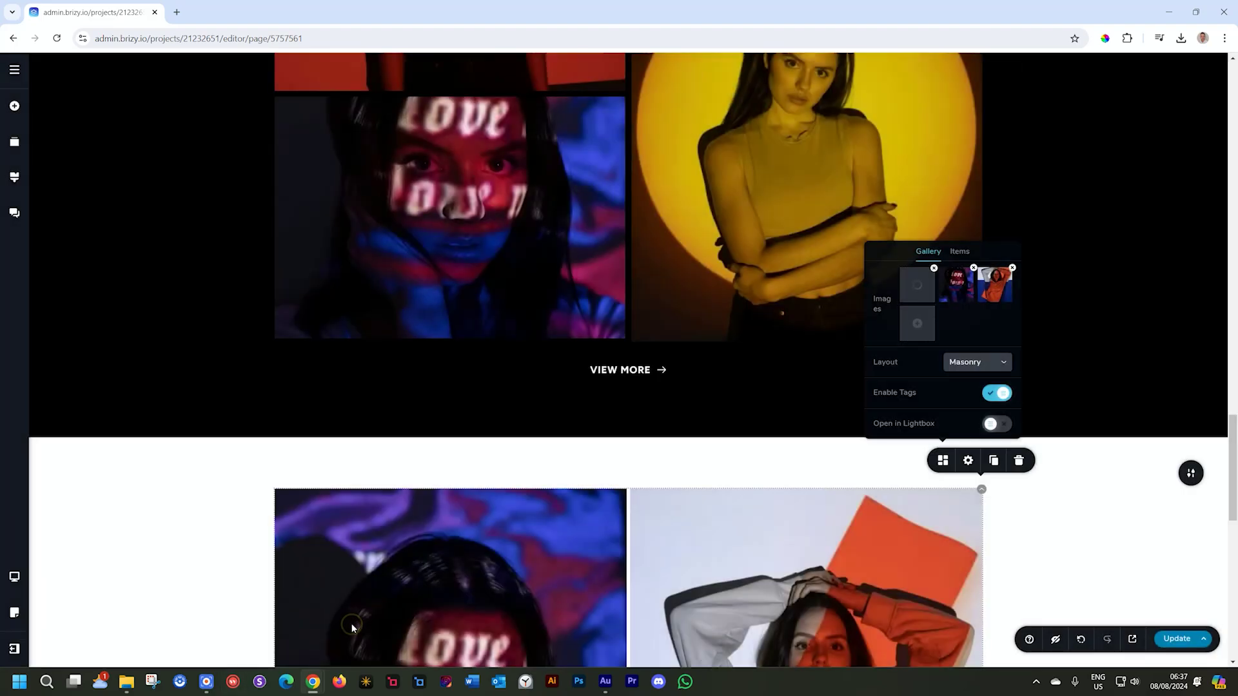
- Reorder the gallery so the love-projection photo is first and orange-hoodie second
{"action": "scroll", "coordinate": [324, 489], "scroll_direction": "down", "scroll_amount": 5}
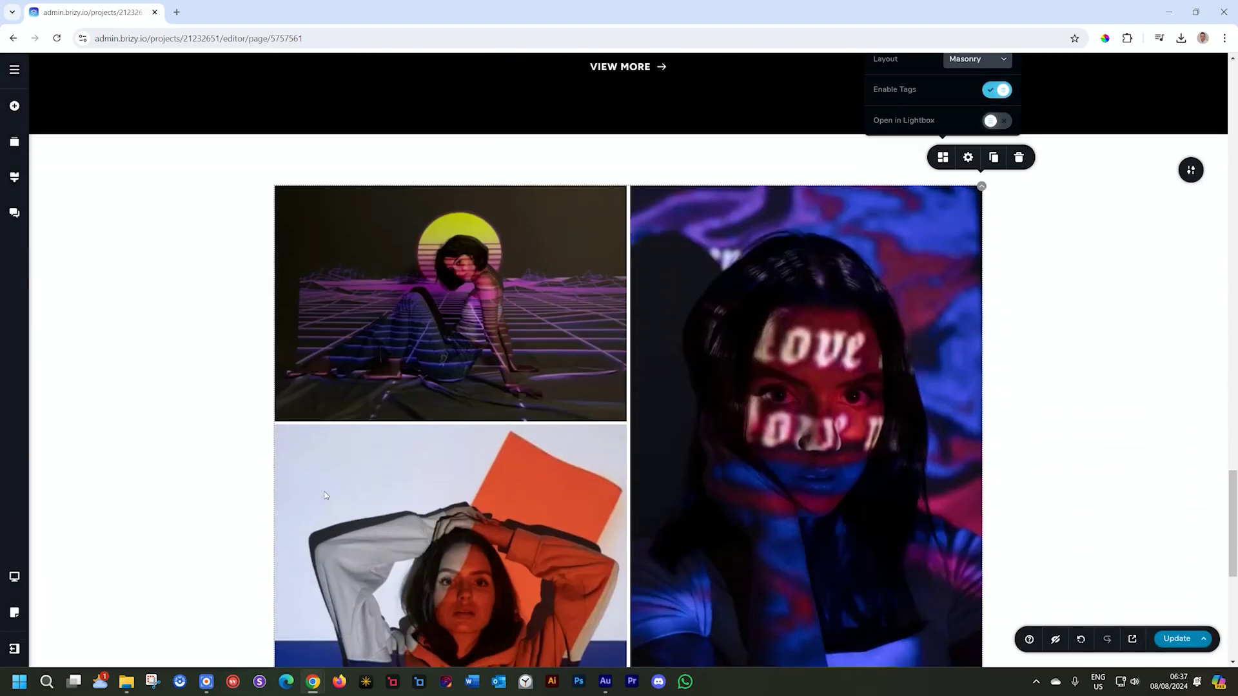
{"action": "scroll", "coordinate": [323, 490], "scroll_direction": "down", "scroll_amount": 6}
{"action": "scroll", "coordinate": [324, 495], "scroll_direction": "up", "scroll_amount": 5}
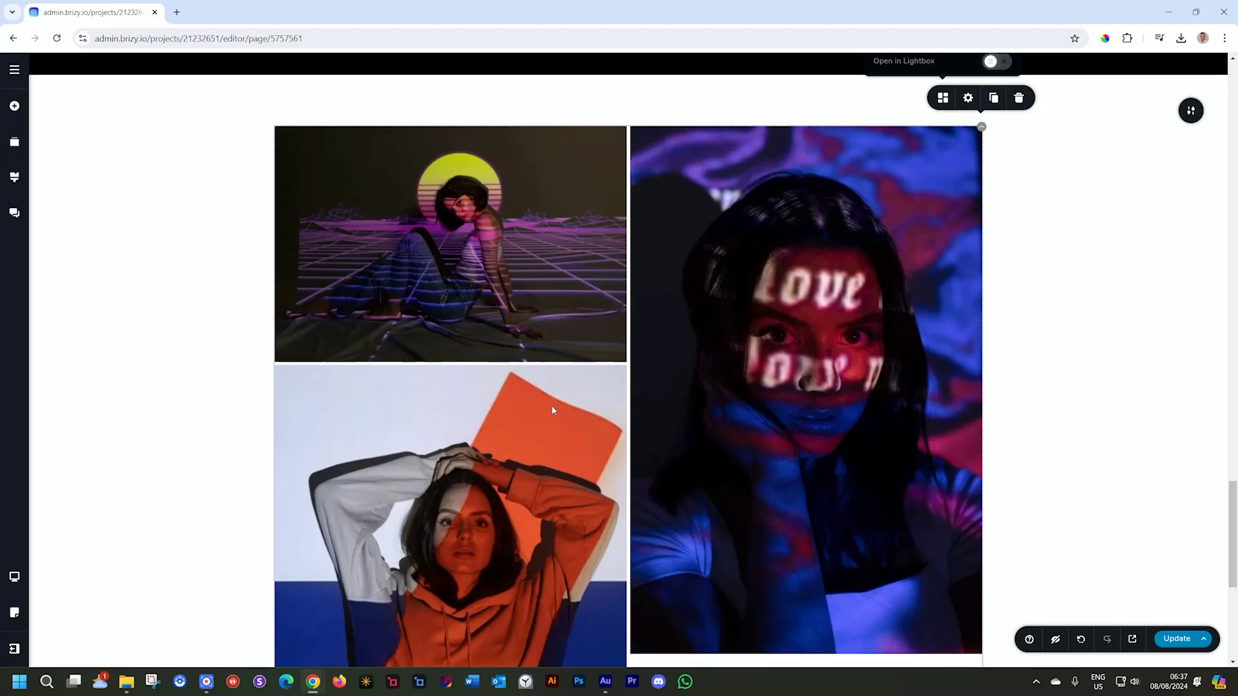
{"action": "scroll", "coordinate": [552, 410], "scroll_direction": "down", "scroll_amount": 3}
{"action": "scroll", "coordinate": [551, 408], "scroll_direction": "up", "scroll_amount": 4}
{"action": "scroll", "coordinate": [948, 169], "scroll_direction": "up", "scroll_amount": 3}
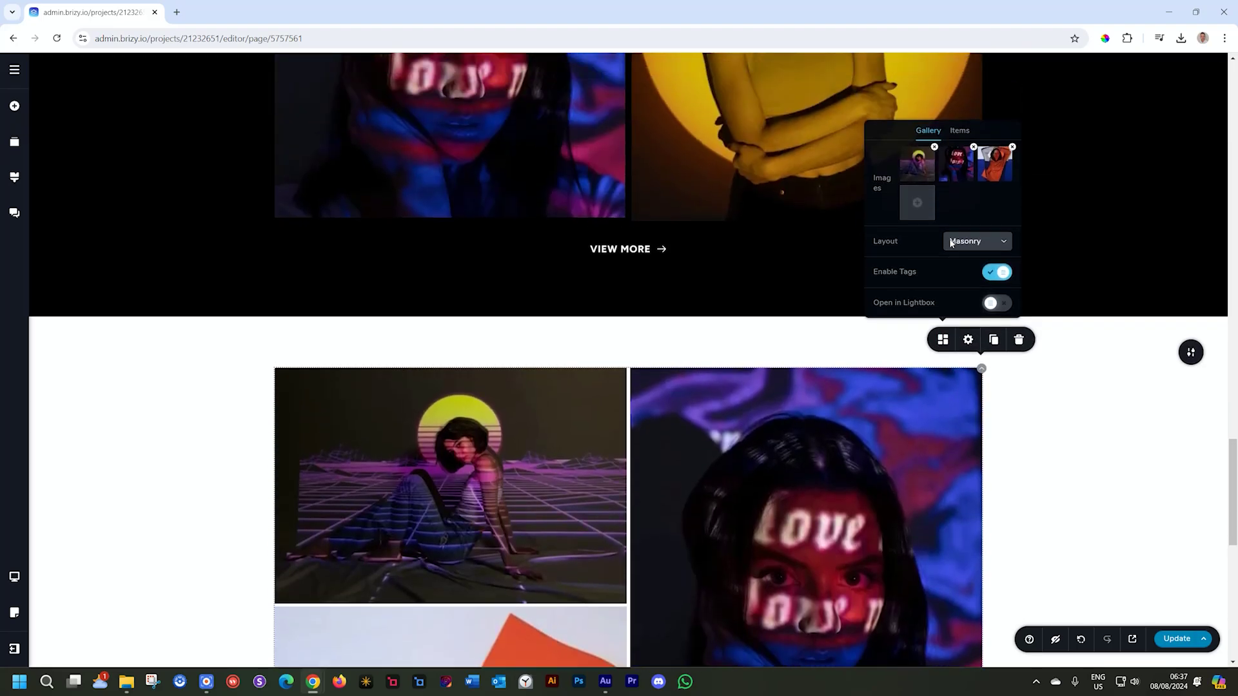
{"action": "left_click_drag", "start_coordinate": [958, 165], "coordinate": [919, 166]}
{"action": "left_click_drag", "start_coordinate": [995, 164], "coordinate": [950, 168]}
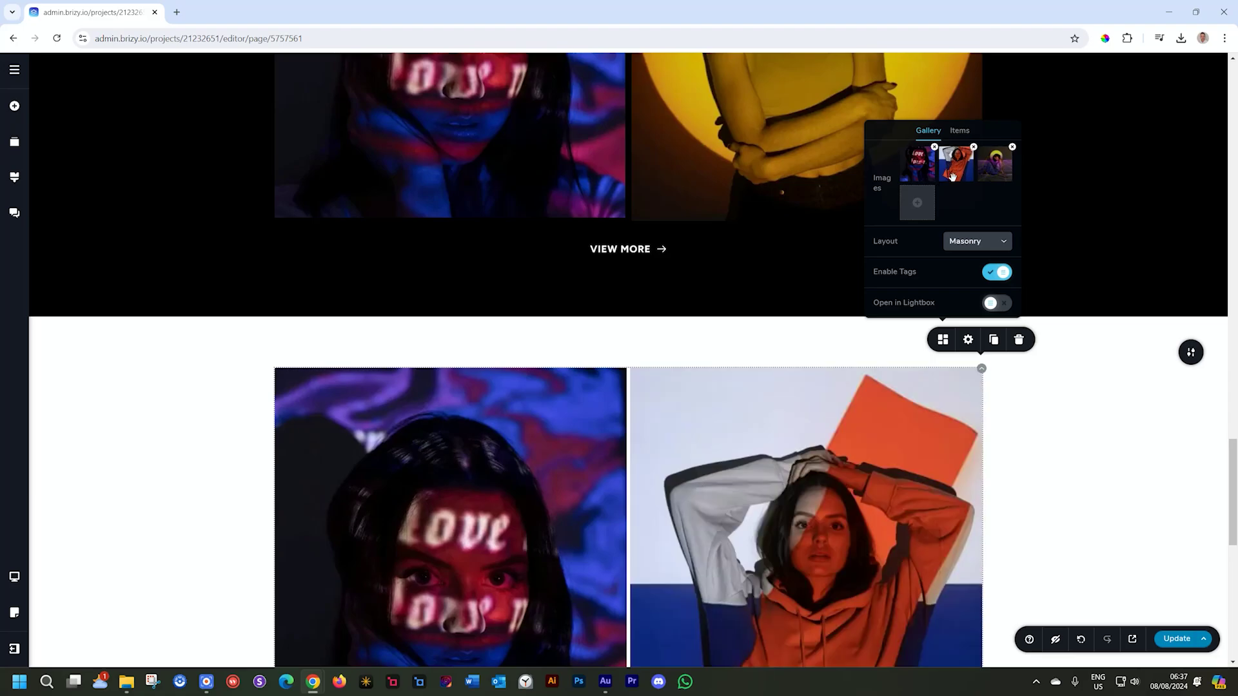
- Add the 03-Gallery-4 silhouette and ACTIVITY-projection photos to the gallery
{"action": "left_click", "coordinate": [928, 205]}
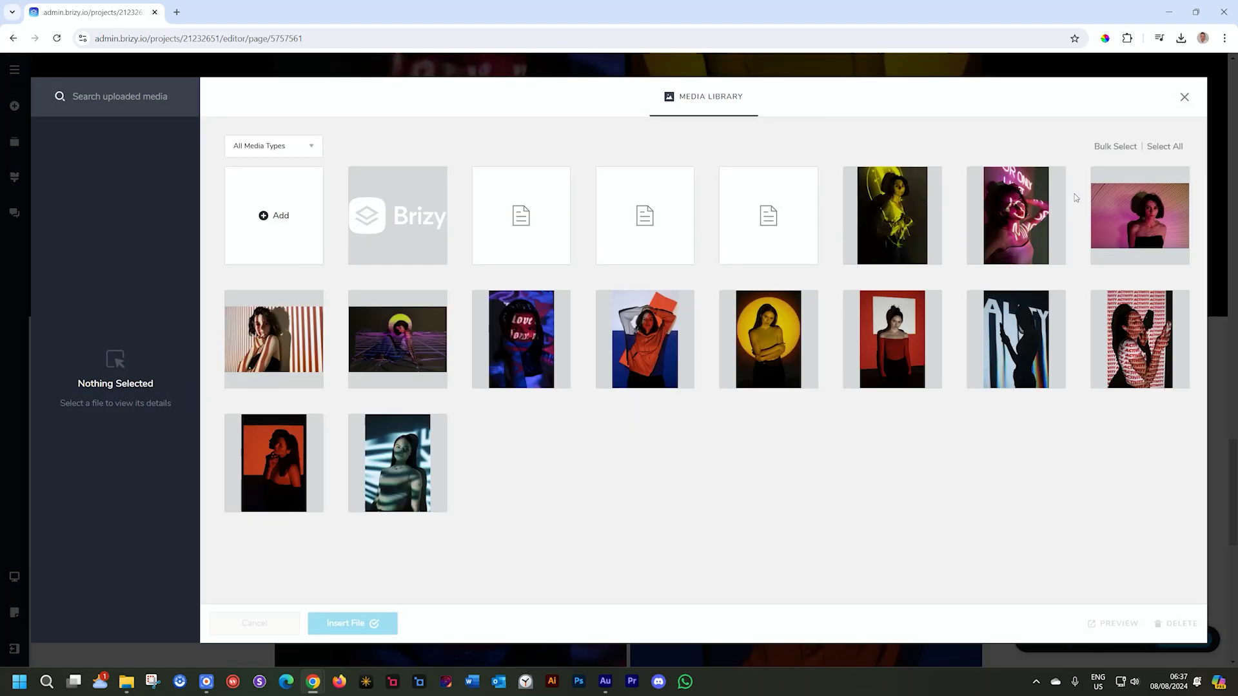
{"action": "left_click", "coordinate": [1112, 148]}
{"action": "left_click", "coordinate": [1065, 294]}
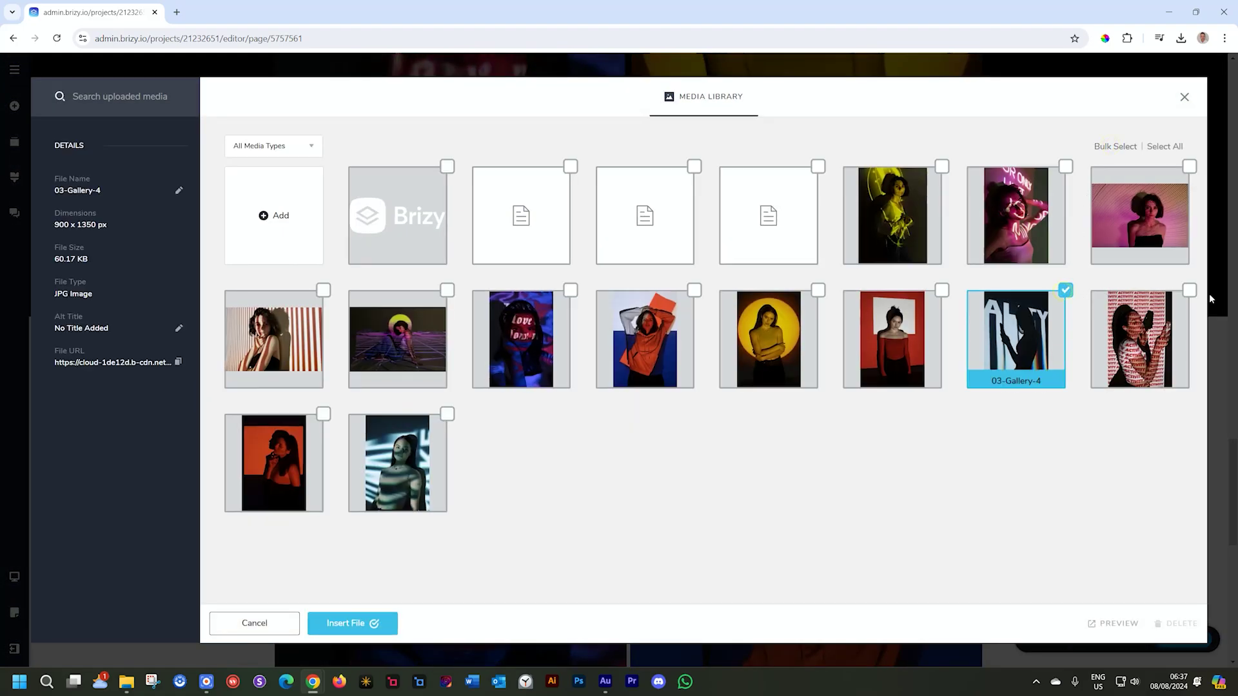
{"action": "left_click", "coordinate": [1189, 291]}
{"action": "left_click", "coordinate": [390, 624]}
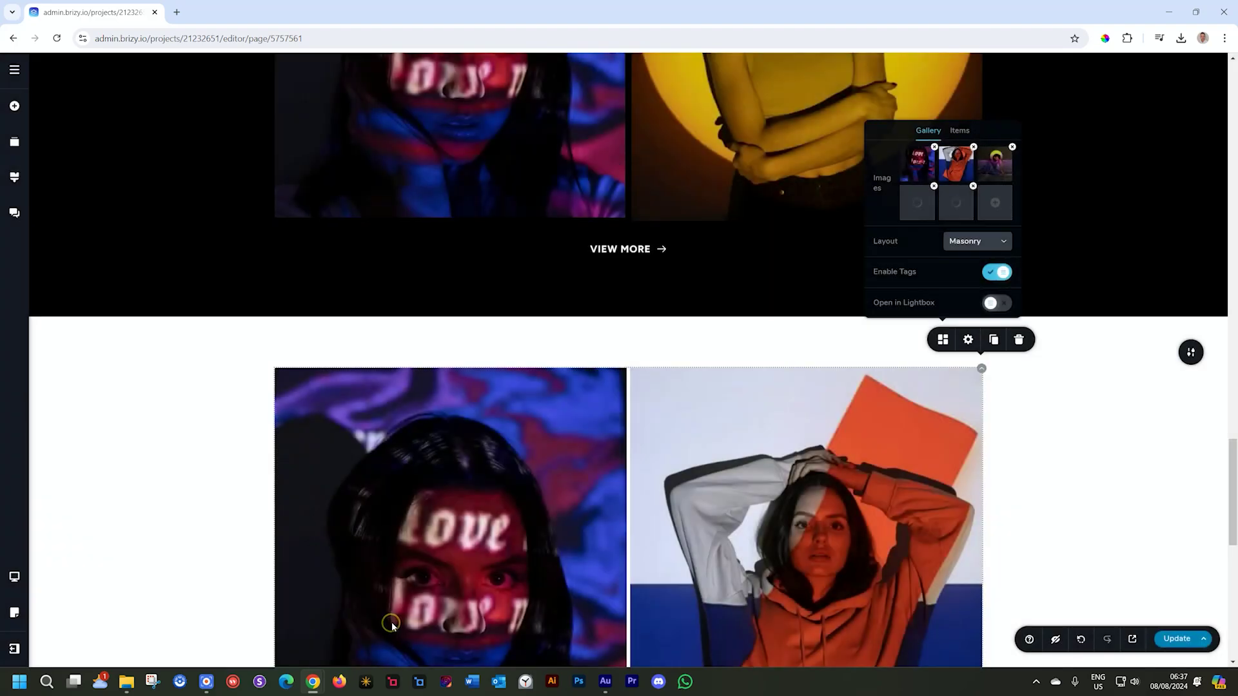
{"action": "scroll", "coordinate": [957, 366], "scroll_direction": "down", "scroll_amount": 9}
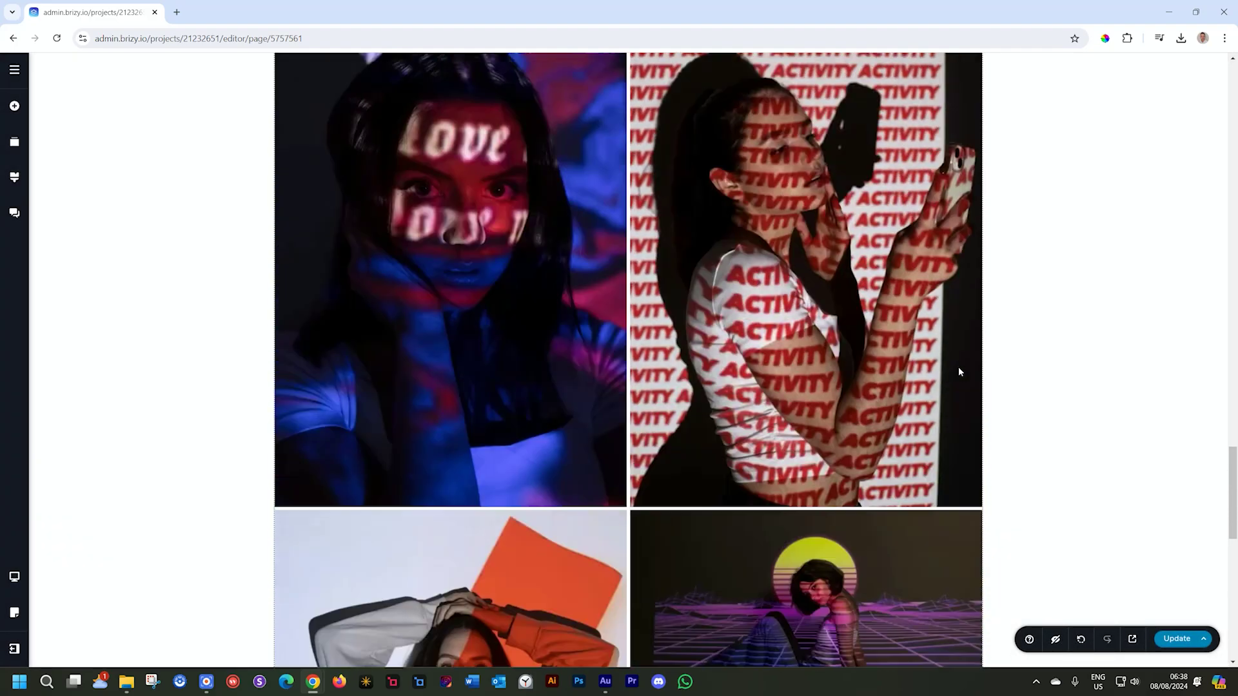
{"action": "scroll", "coordinate": [958, 366], "scroll_direction": "down", "scroll_amount": 10}
- Insert the 11 Tips veggie-meals block and select its View Recipes button
{"action": "left_click", "coordinate": [627, 602]}
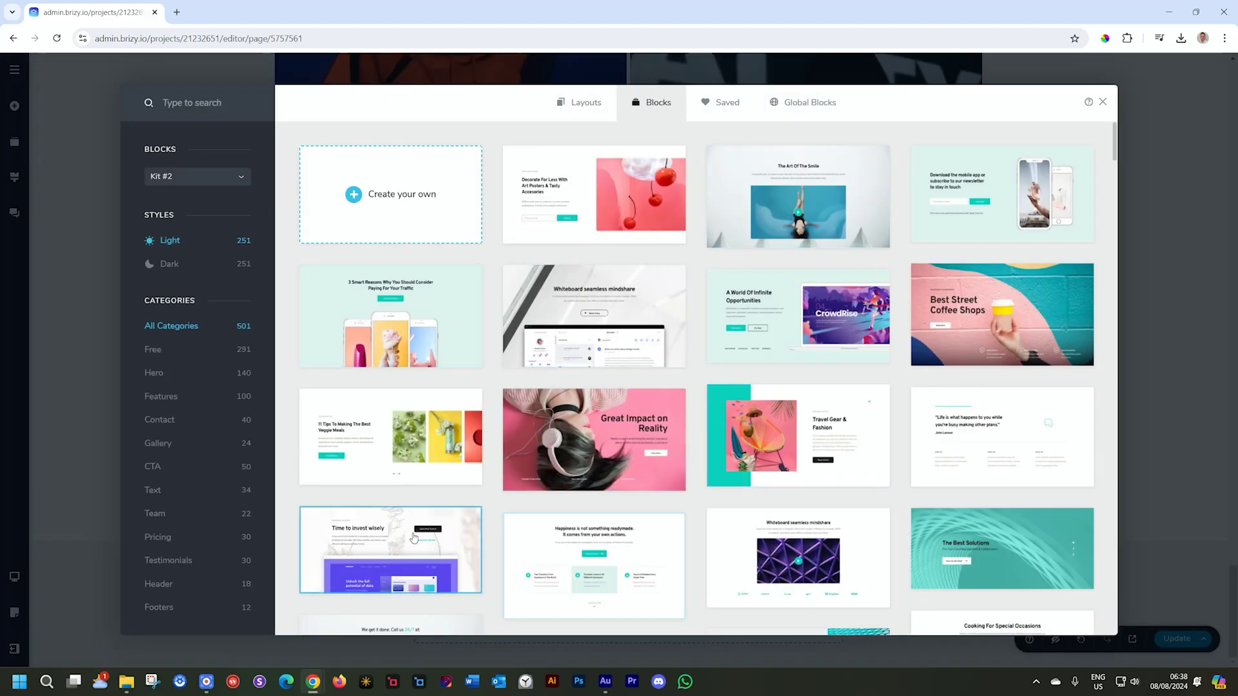
{"action": "left_click", "coordinate": [369, 434]}
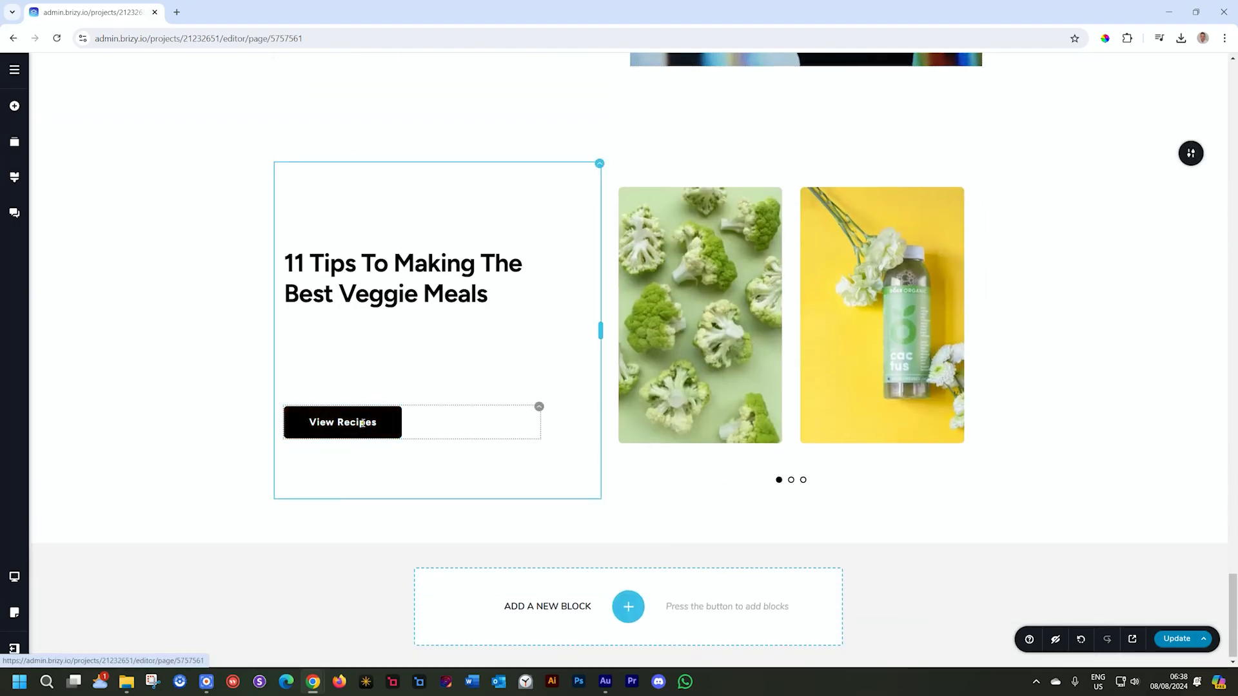
{"action": "left_click", "coordinate": [362, 422]}
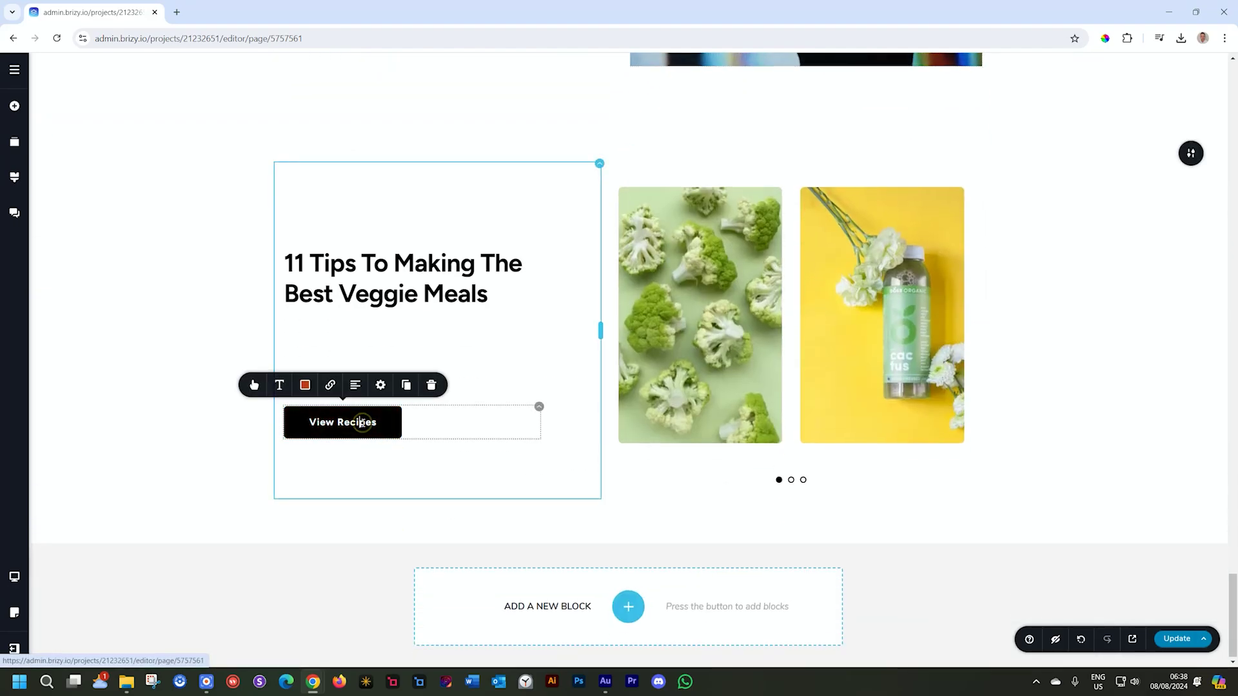
- Link View Recipes to the Peer Gynt Suites PDF from the media library and update the page
{"action": "left_click", "coordinate": [330, 384]}
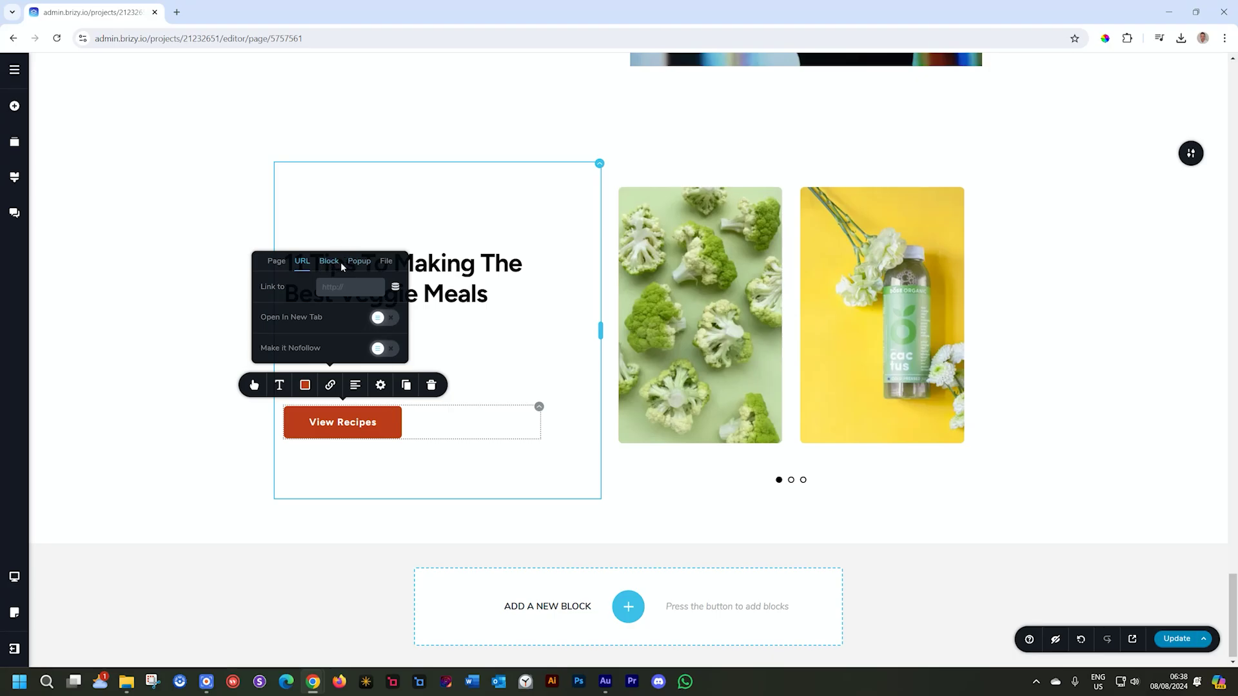
{"action": "left_click", "coordinate": [389, 265]}
{"action": "left_click", "coordinate": [385, 343]}
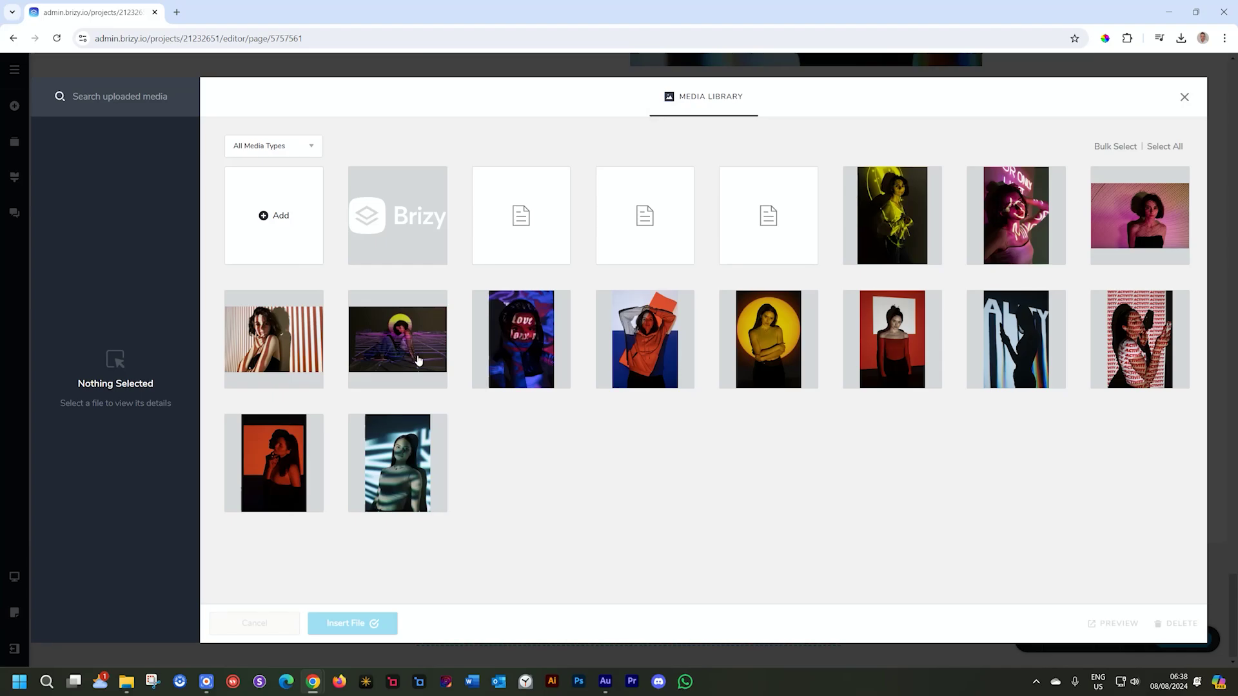
{"action": "left_click", "coordinate": [541, 221]}
{"action": "left_click", "coordinate": [332, 625]}
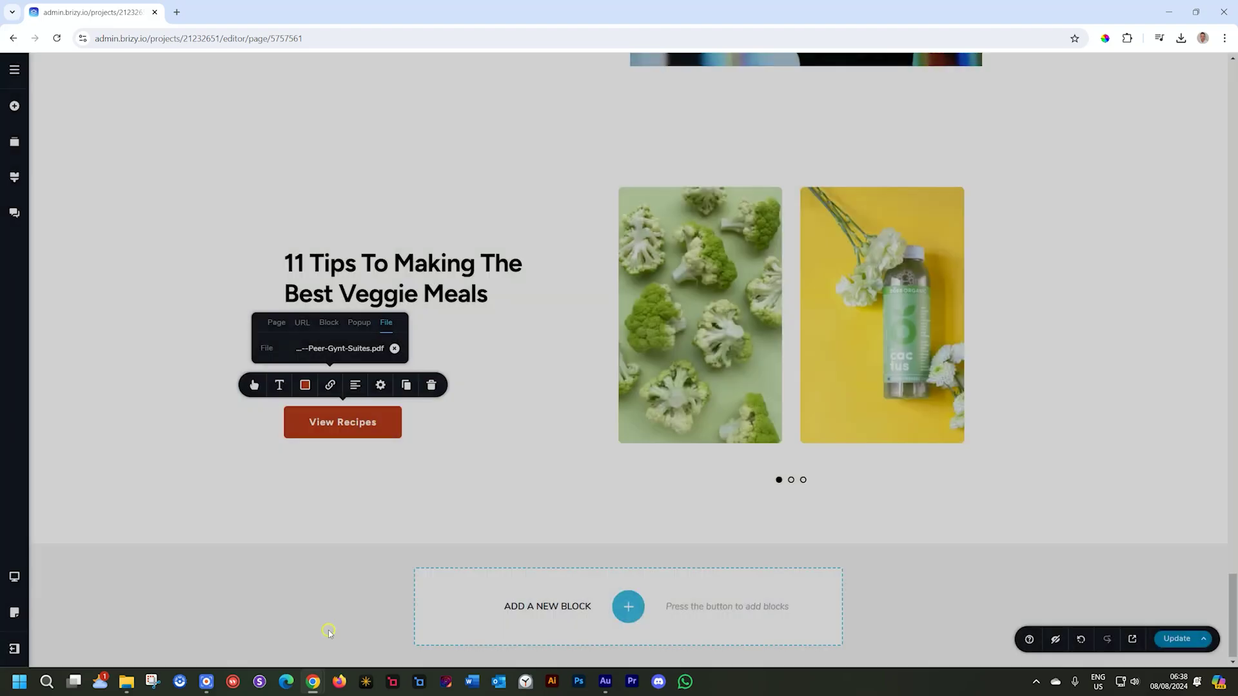
{"action": "left_click", "coordinate": [1180, 642]}
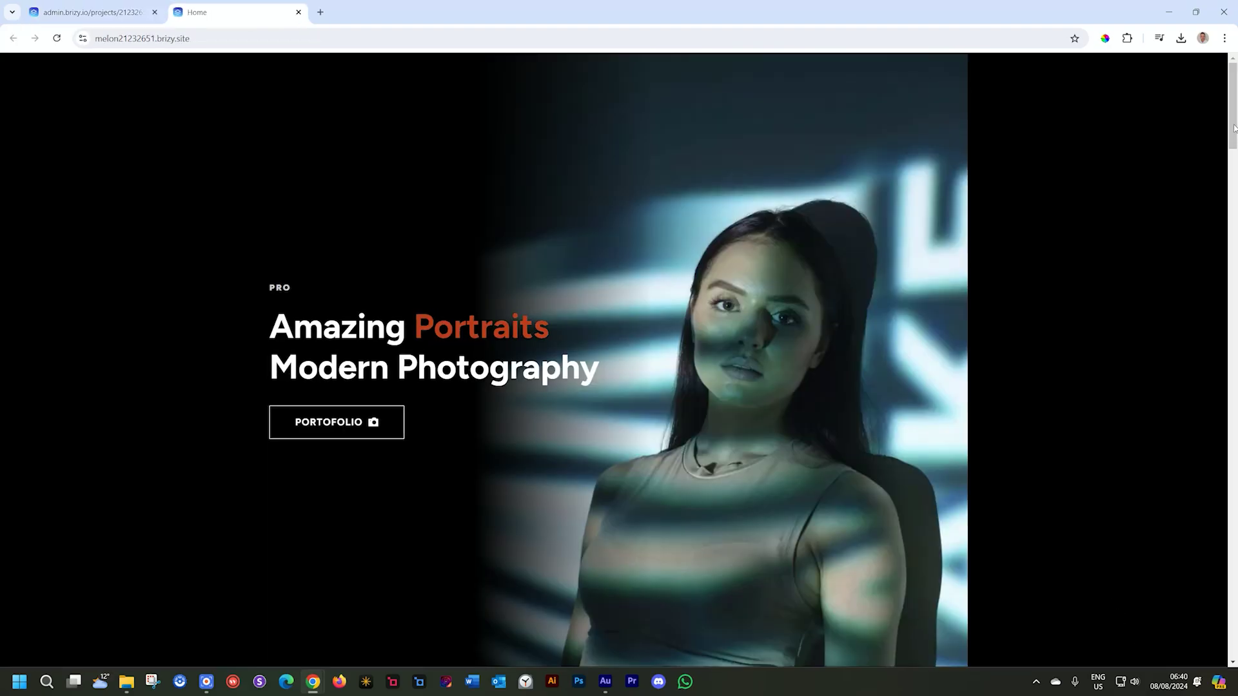
- Scroll the live site to confirm View Recipes opens the Peer Gynt PDF, then return to the editor
{"action": "left_click_drag", "start_coordinate": [1234, 128], "coordinate": [1235, 640]}
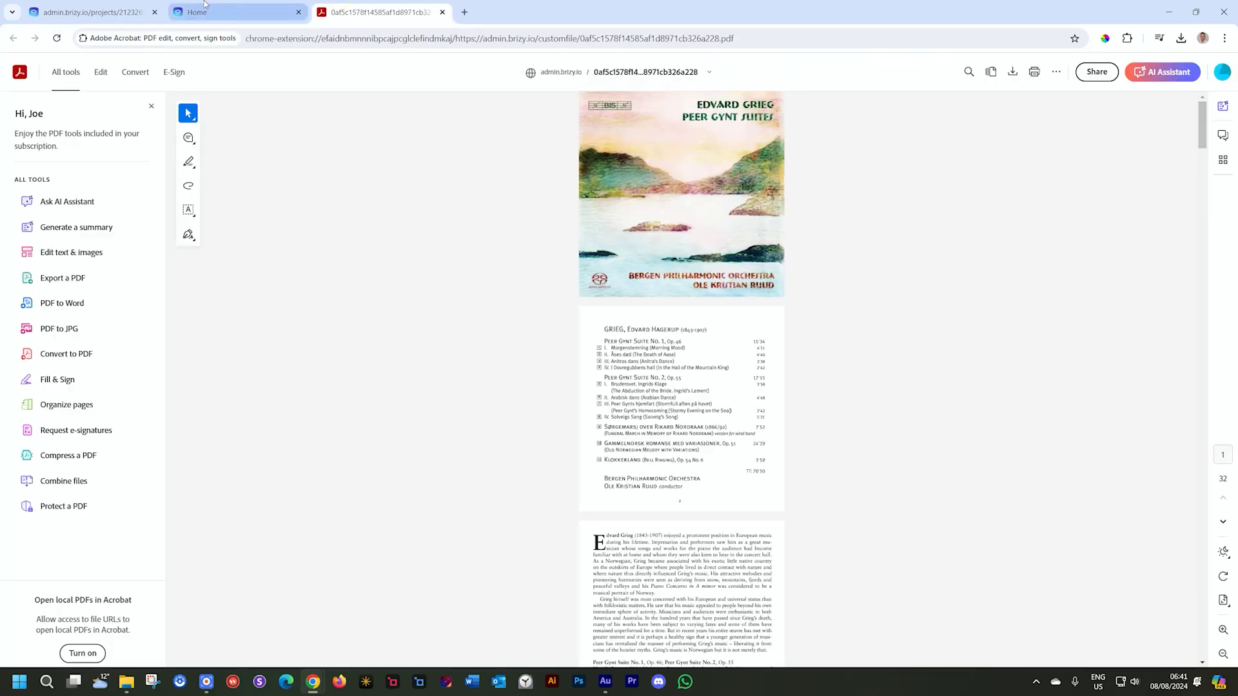
{"action": "left_click", "coordinate": [127, 5]}
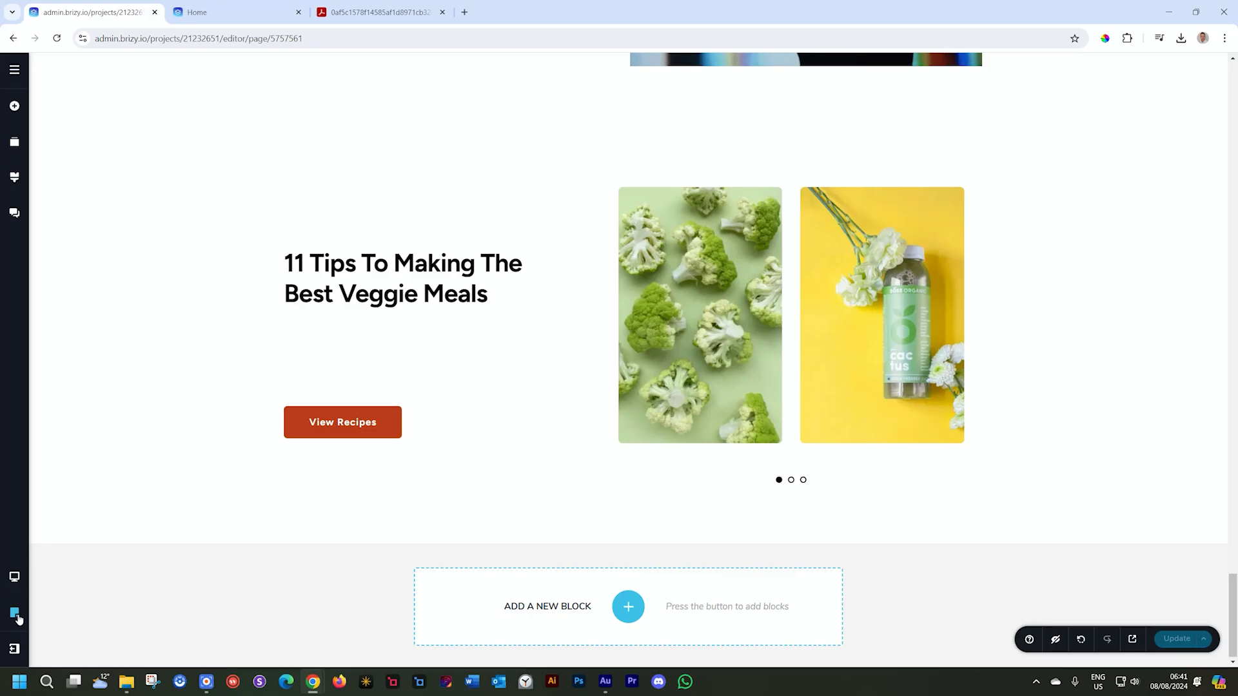
{"action": "left_click", "coordinate": [15, 647]}
{"action": "left_click", "coordinate": [76, 616]}
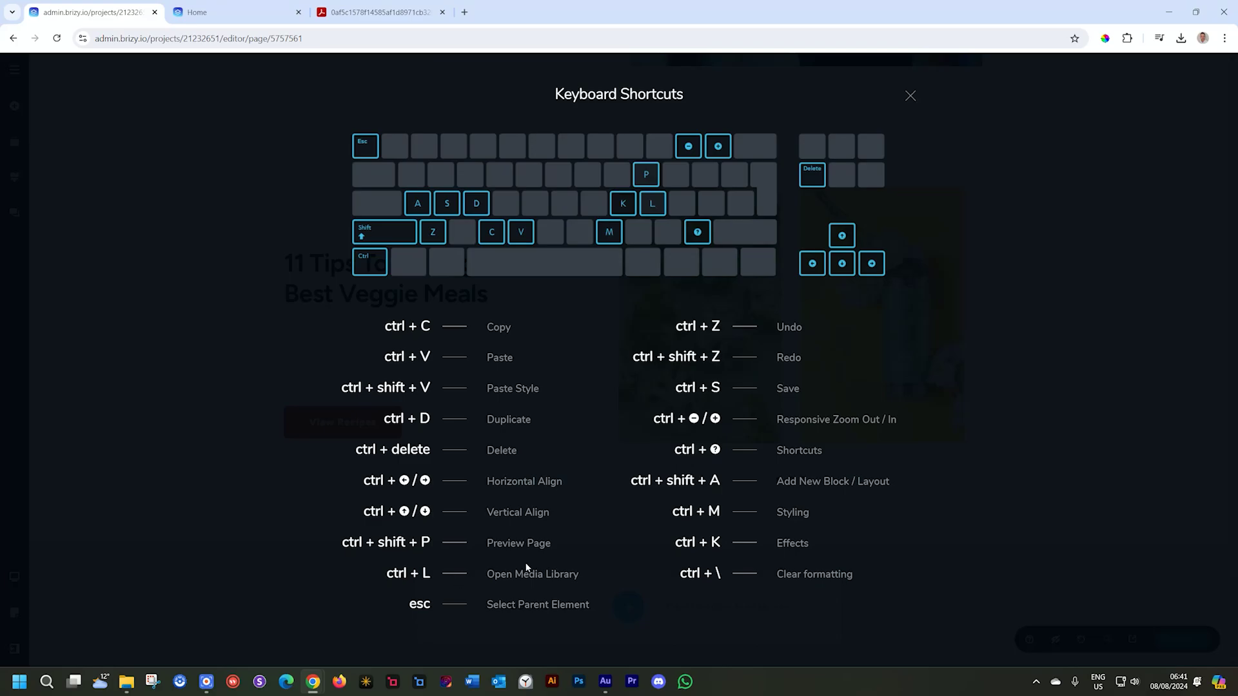
{"action": "left_click", "coordinate": [909, 96]}
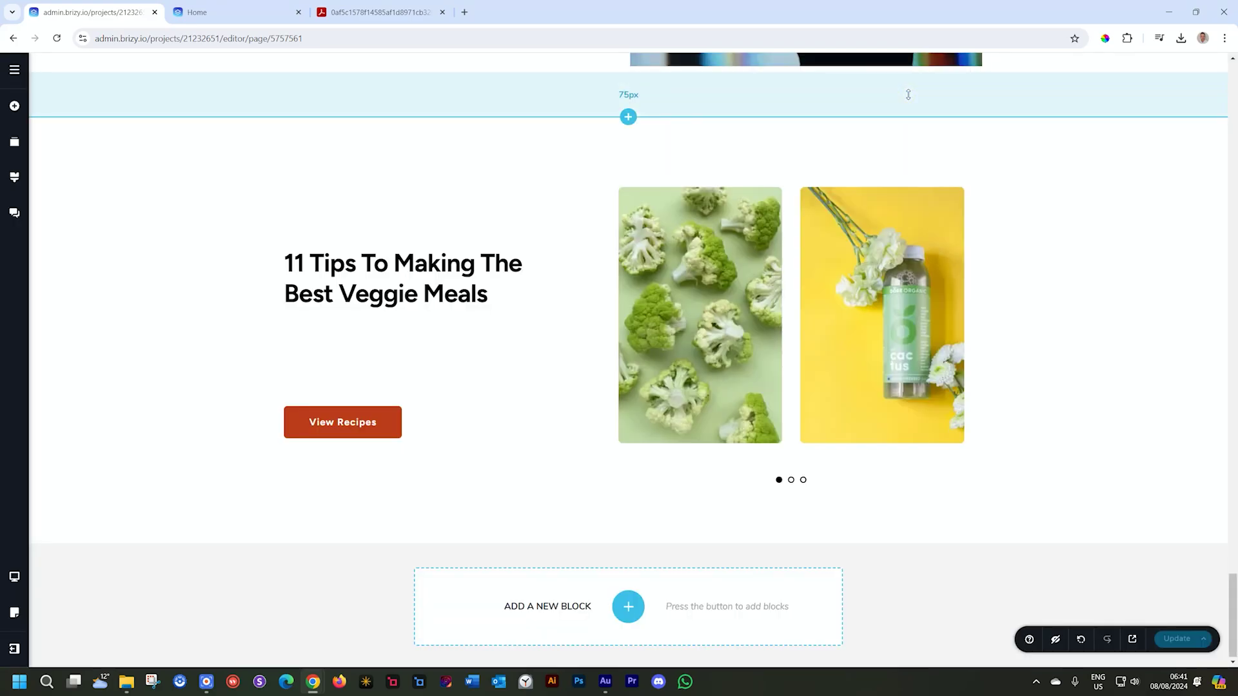
{"action": "key", "text": "ctrl+l"}
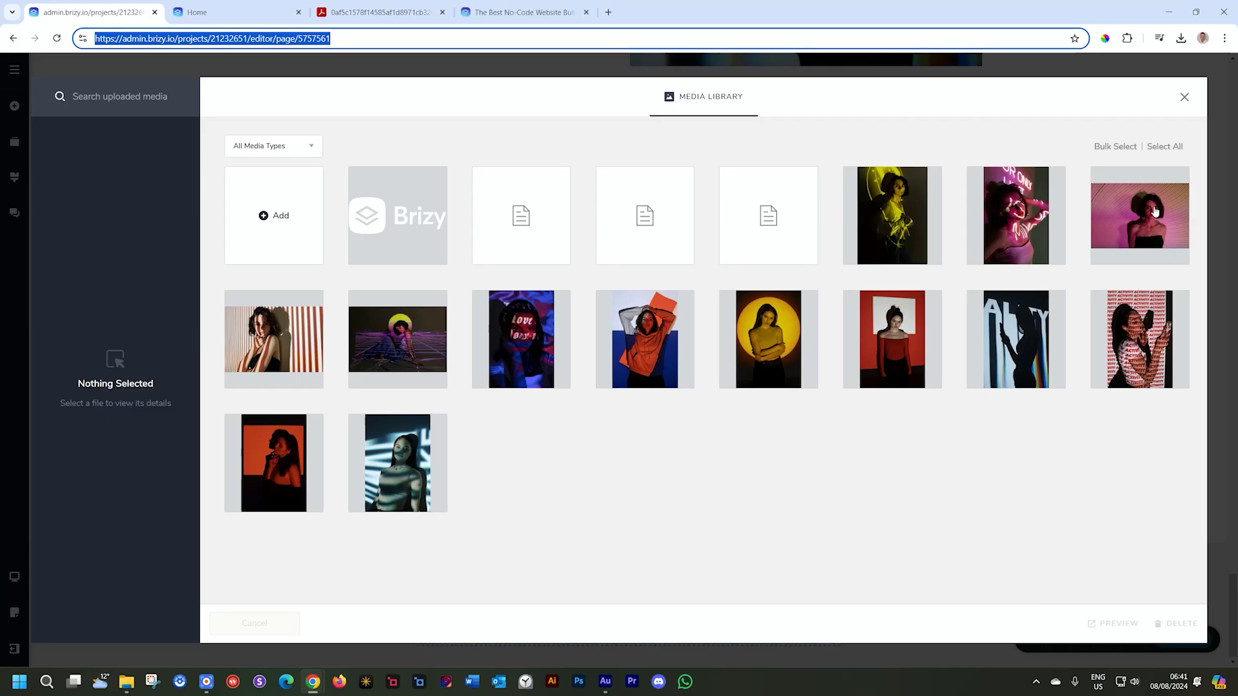
{"action": "left_click", "coordinate": [1185, 101]}
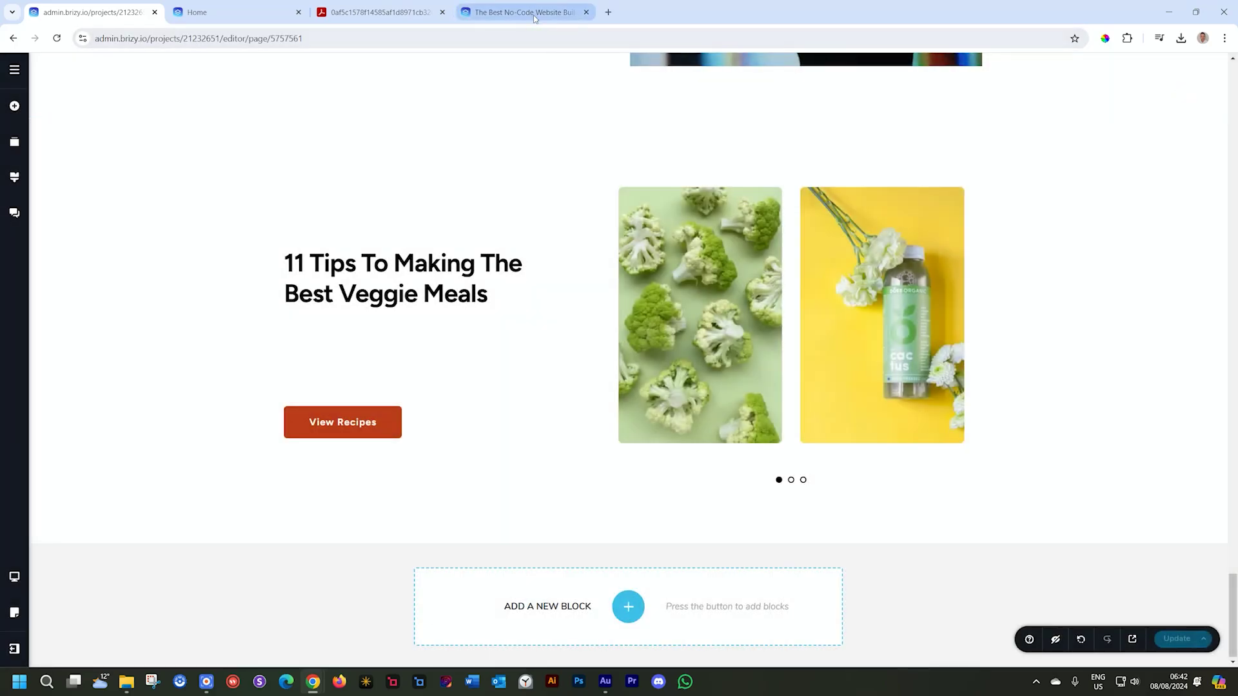
{"action": "left_click", "coordinate": [535, 14]}
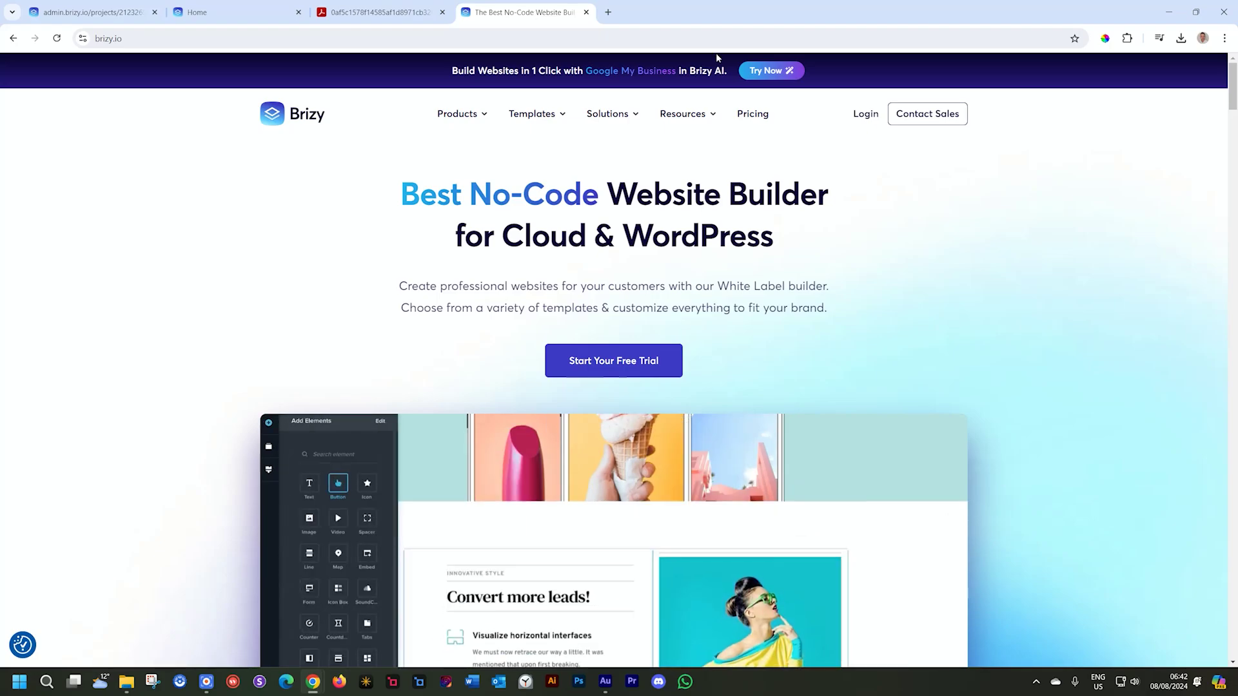
- Go to Resources > Suggest Ideas and browse the Development Roadmap and Idea Board
{"action": "mouse_move", "coordinate": [692, 120]}
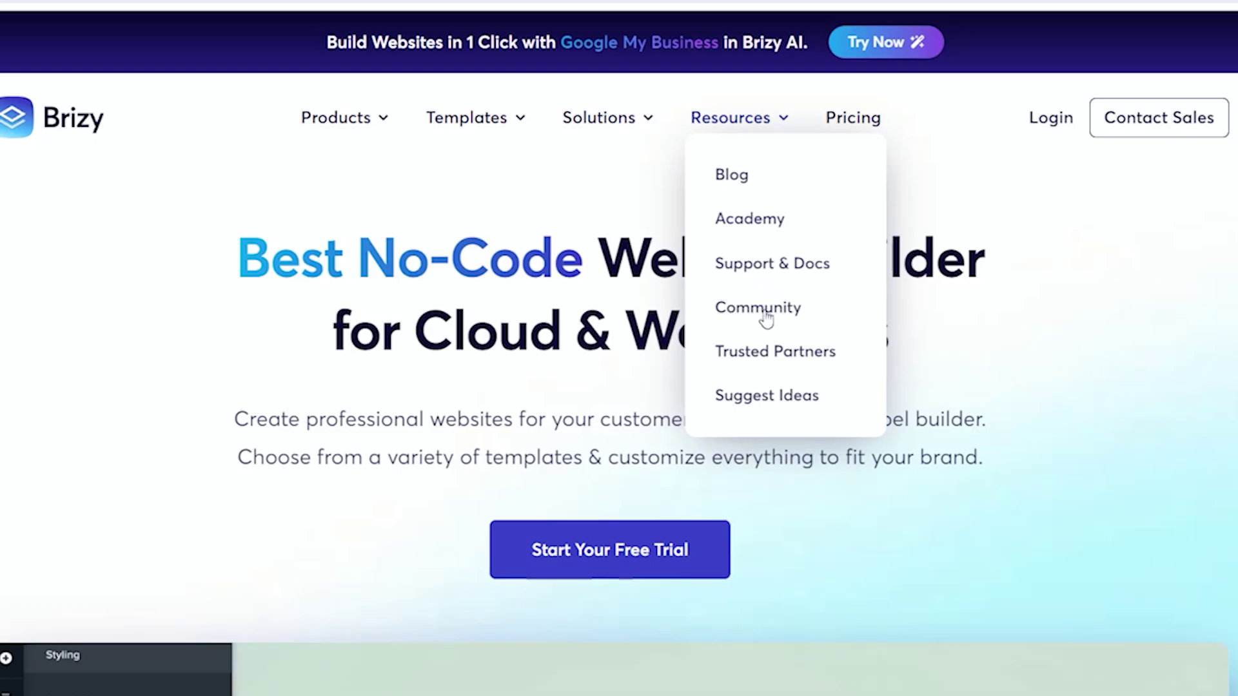
{"action": "left_click", "coordinate": [759, 396]}
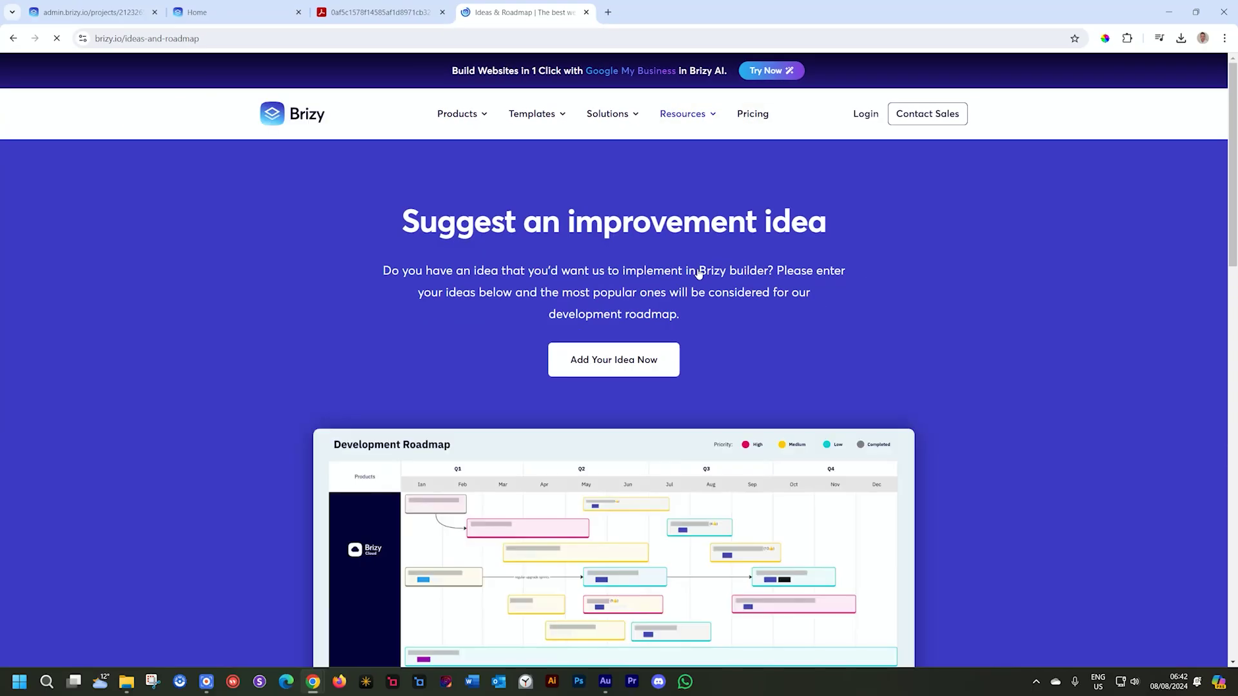
{"action": "scroll", "coordinate": [699, 274], "scroll_direction": "down", "scroll_amount": 9}
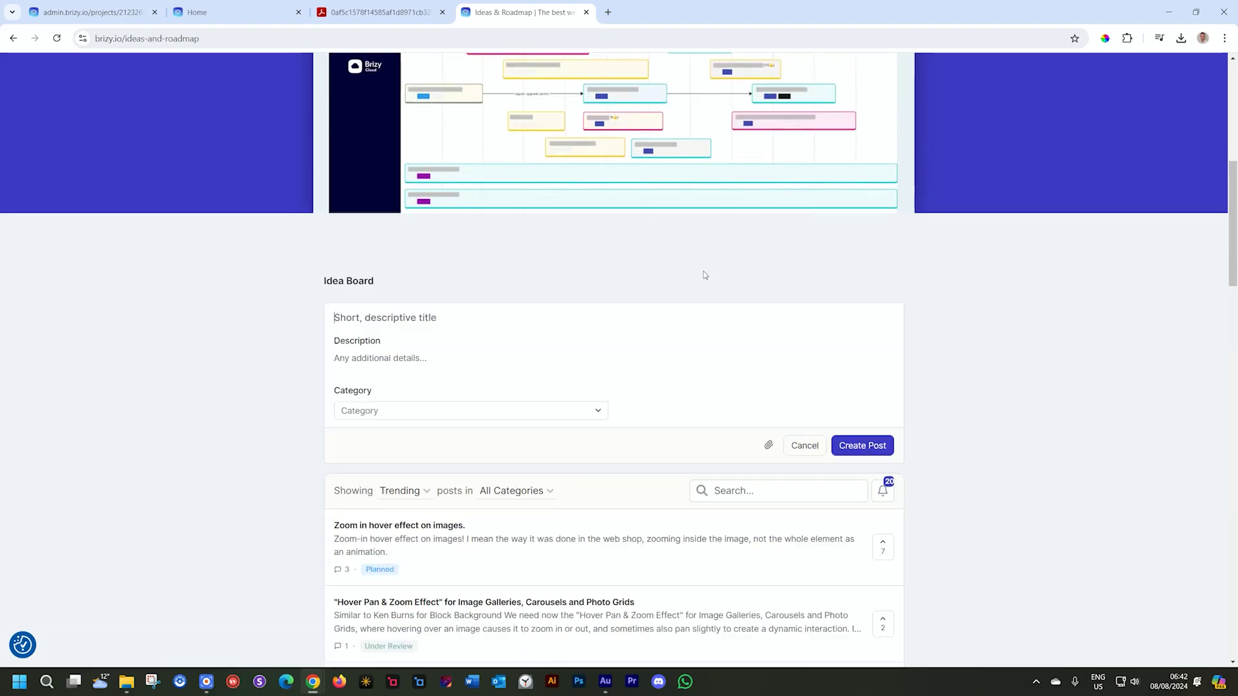
{"action": "scroll", "coordinate": [705, 275], "scroll_direction": "down", "scroll_amount": 4}
{"action": "scroll", "coordinate": [704, 275], "scroll_direction": "up", "scroll_amount": 7}
{"action": "scroll", "coordinate": [704, 275], "scroll_direction": "up", "scroll_amount": 5}
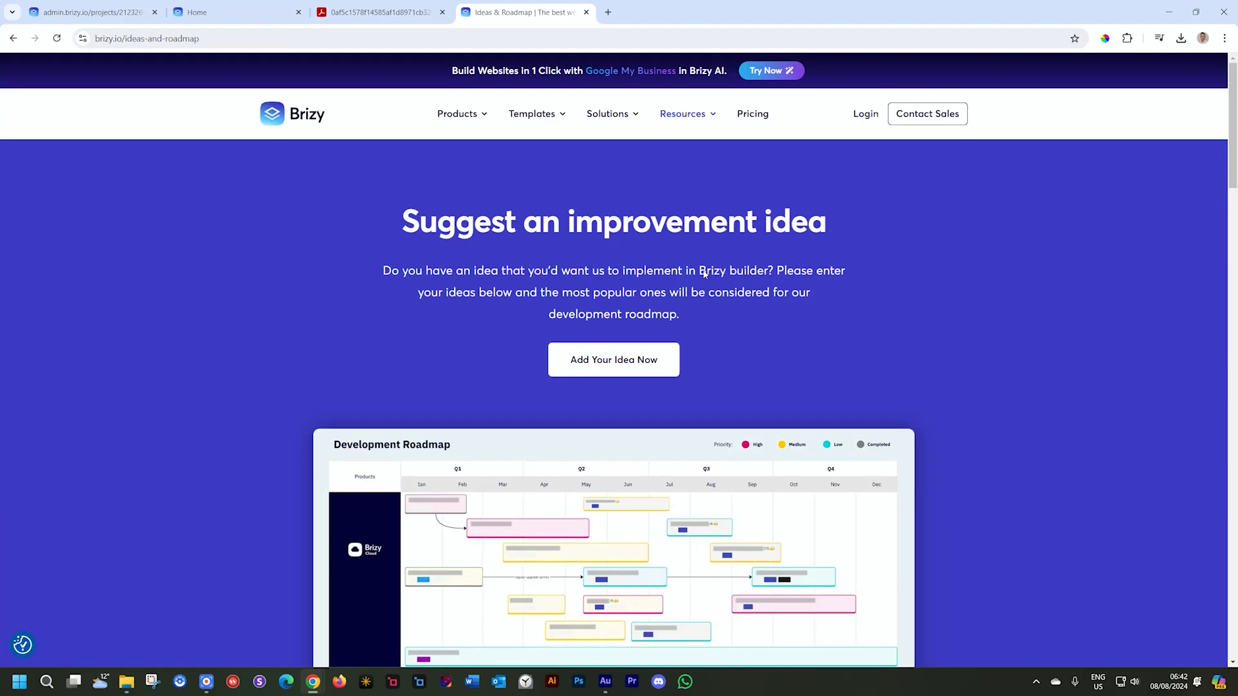